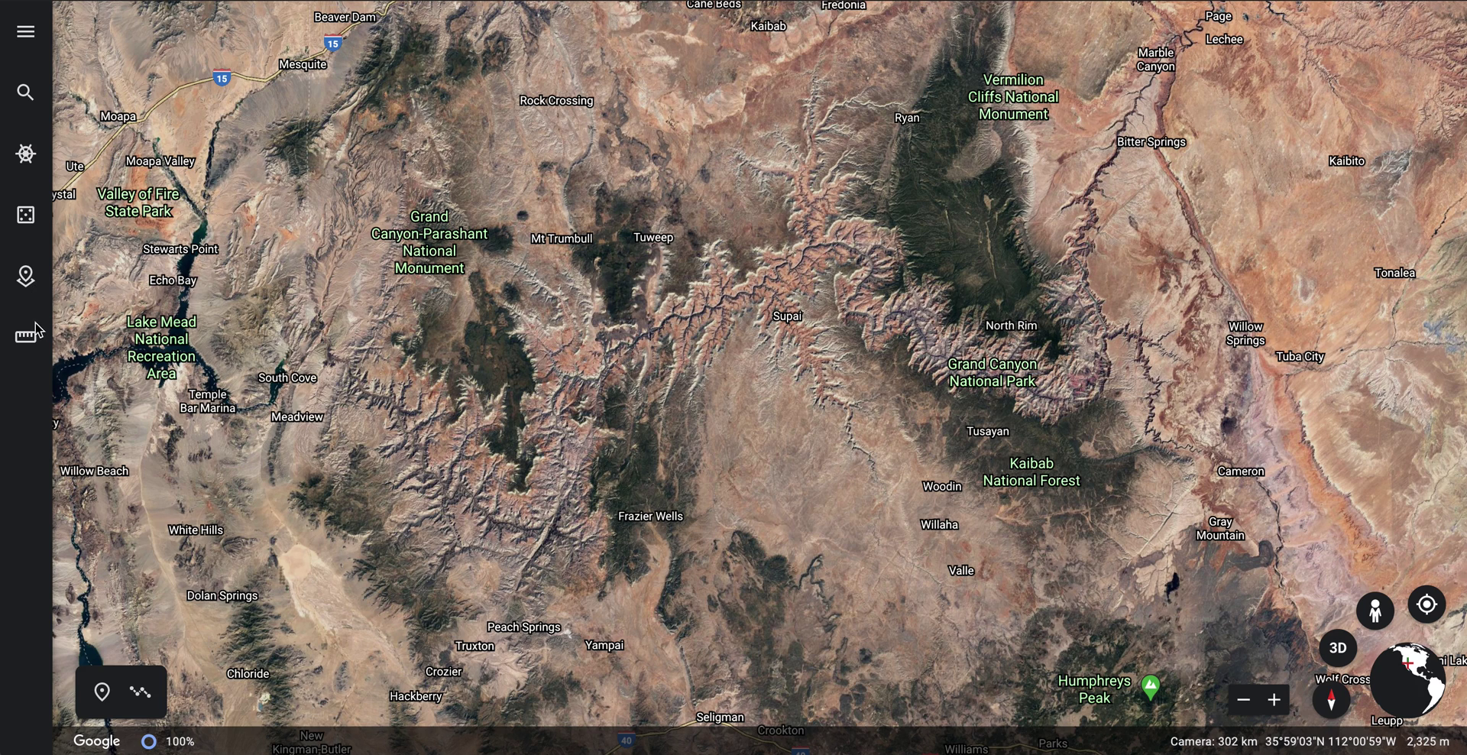
- Show the Projects panel listing the recent Sample project beside the map
{"action": "left_click", "coordinate": [27, 276]}
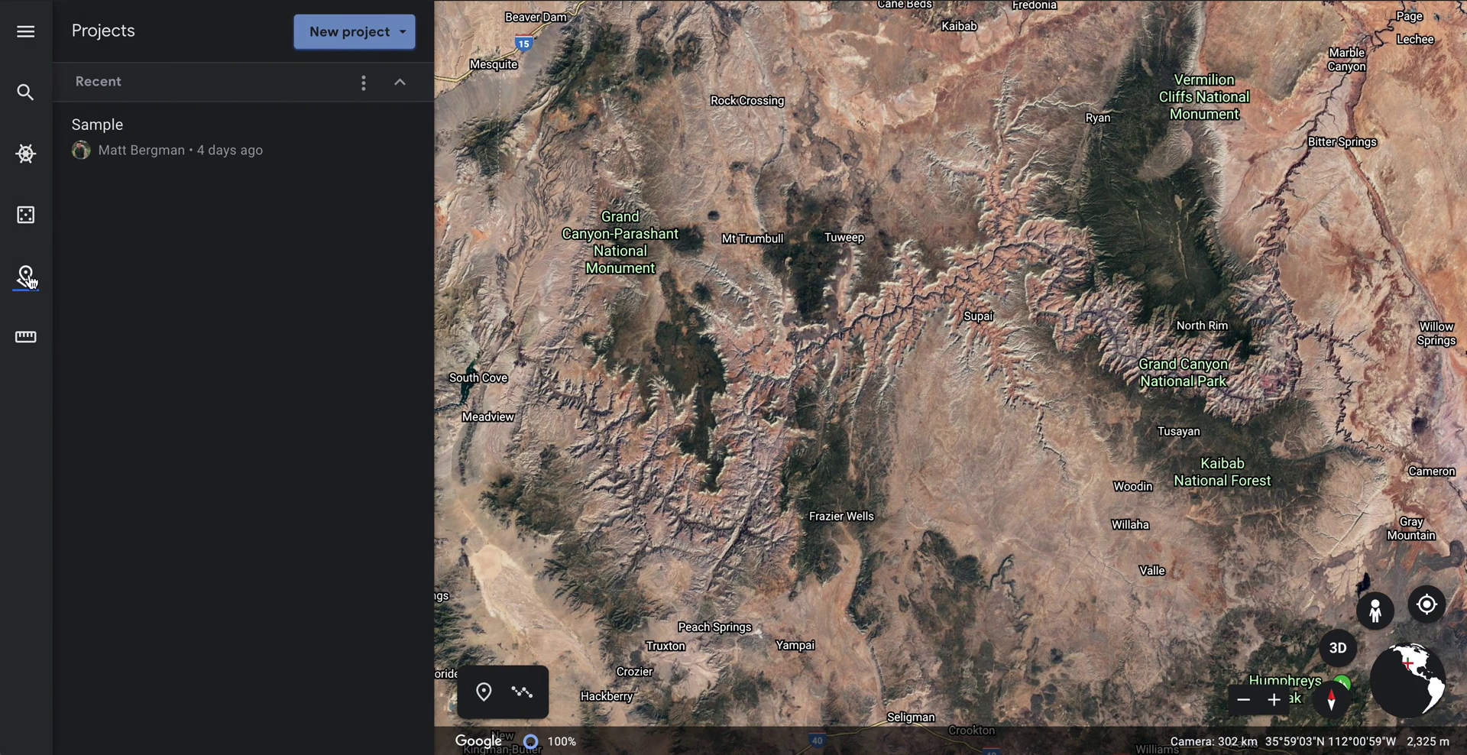
- Create a blank project and retitle it with the owner's name followed by 'Project'
{"action": "left_click", "coordinate": [345, 38]}
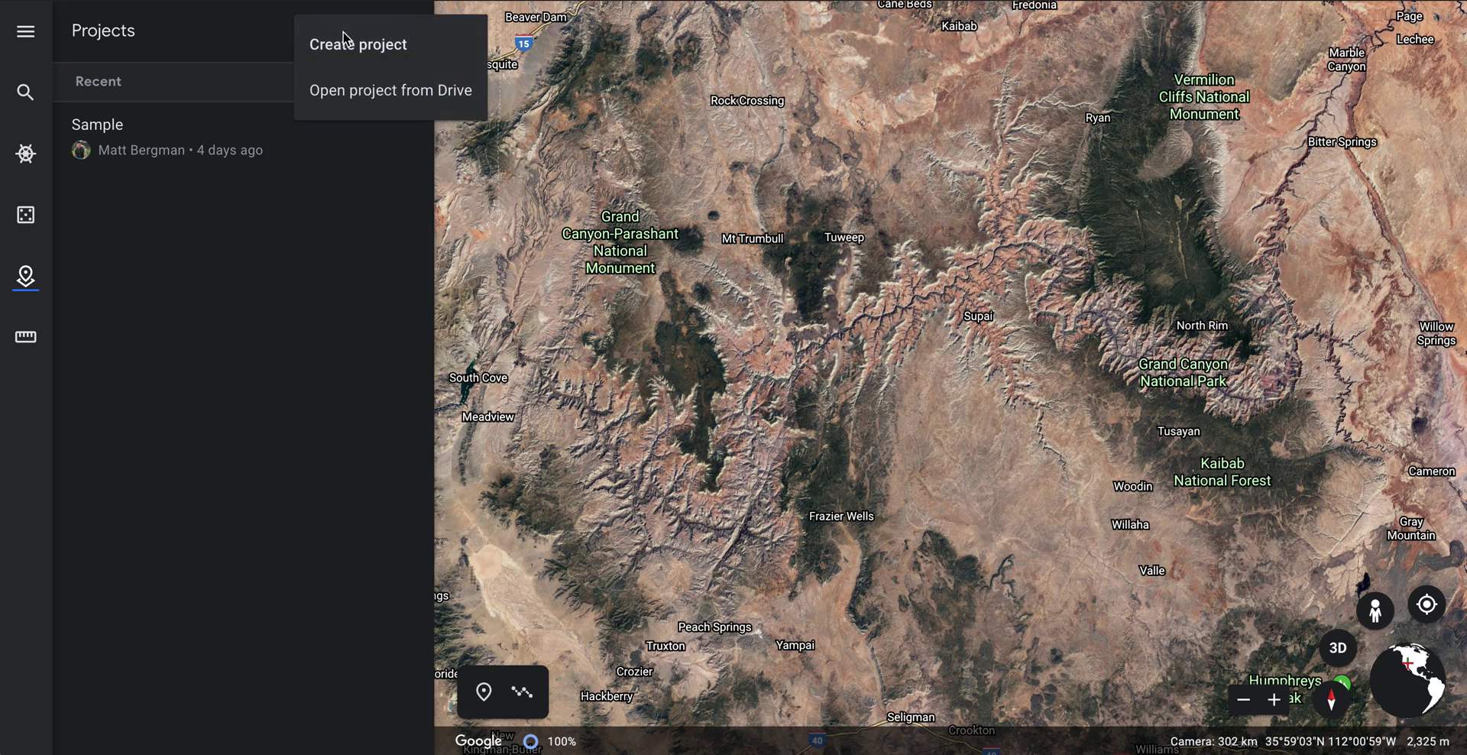
{"action": "left_click", "coordinate": [376, 55]}
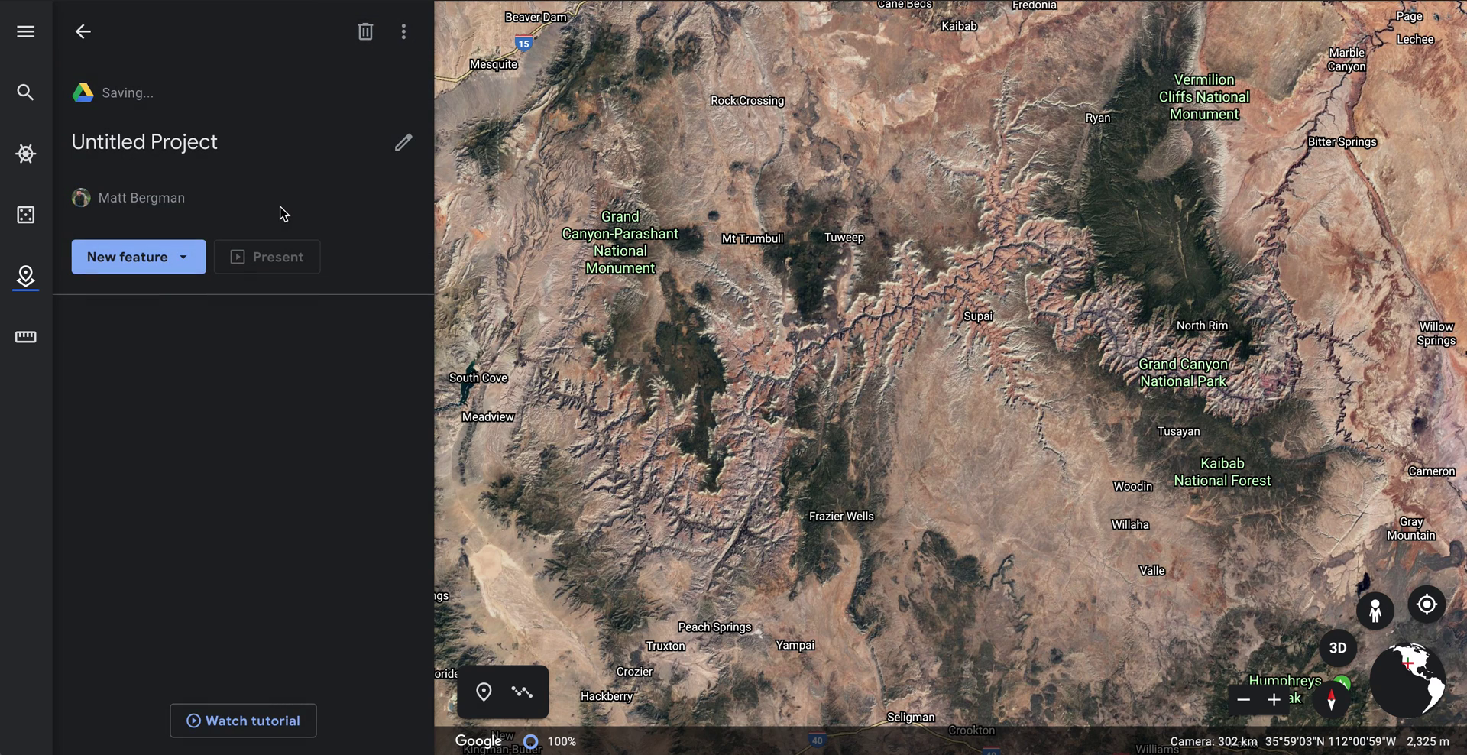
{"action": "left_click", "coordinate": [198, 147]}
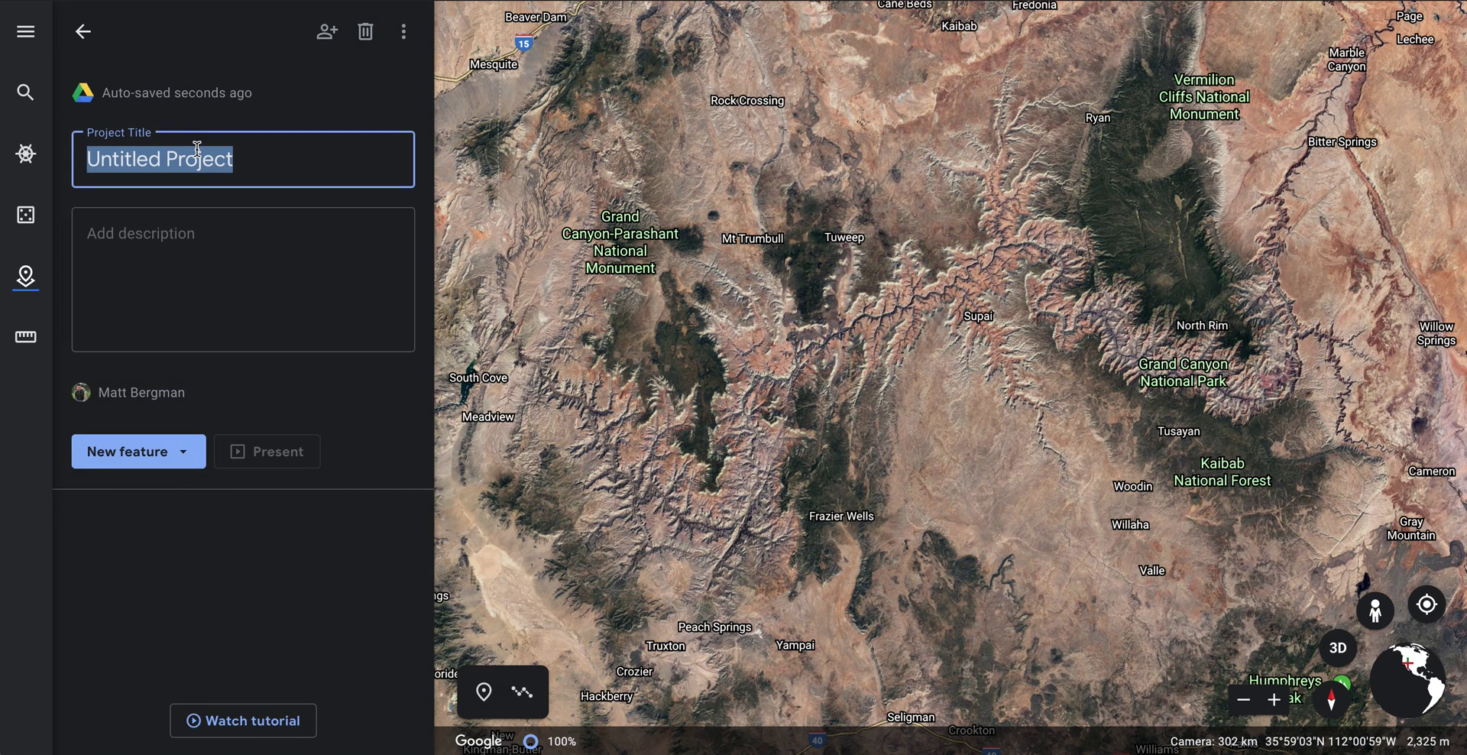
{"action": "type", "text": "Matt's Project"}
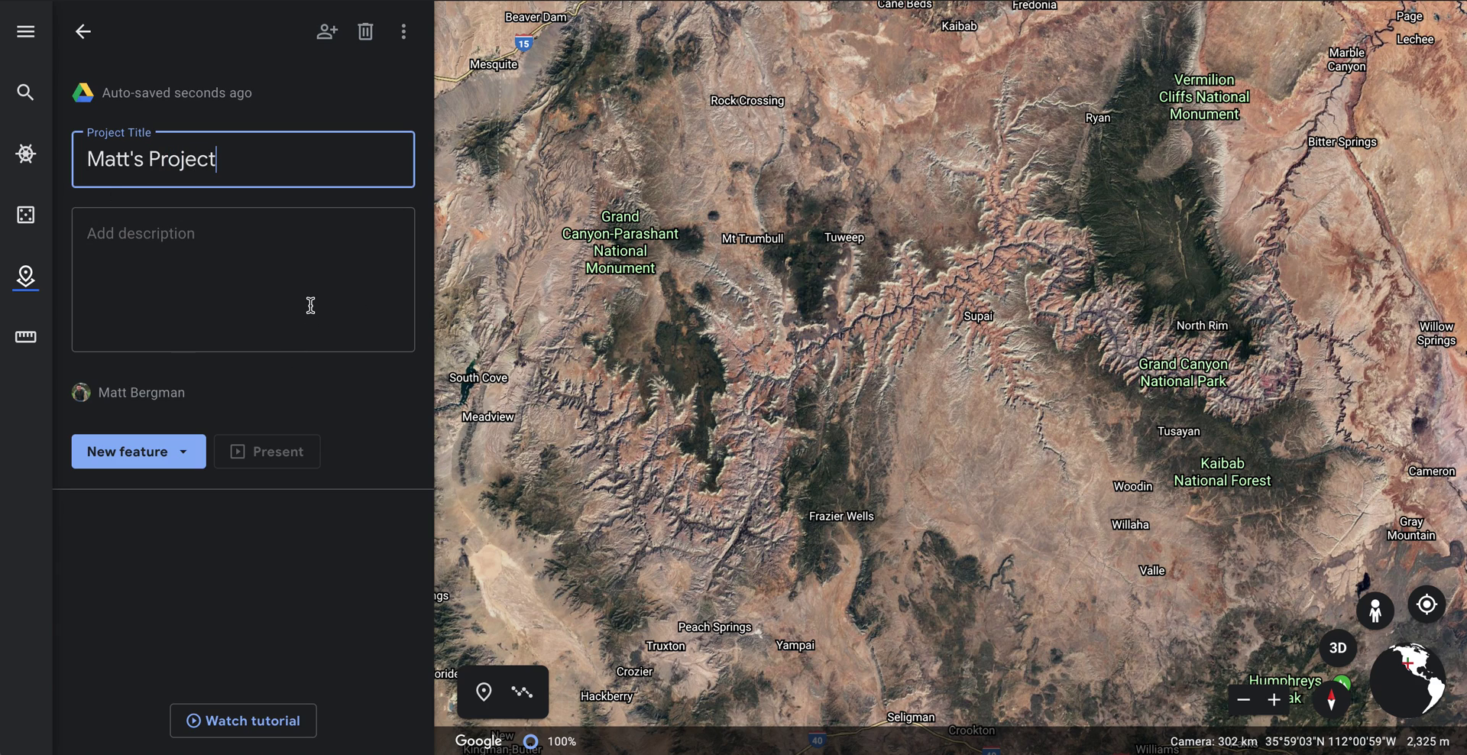
{"action": "left_click", "coordinate": [199, 449]}
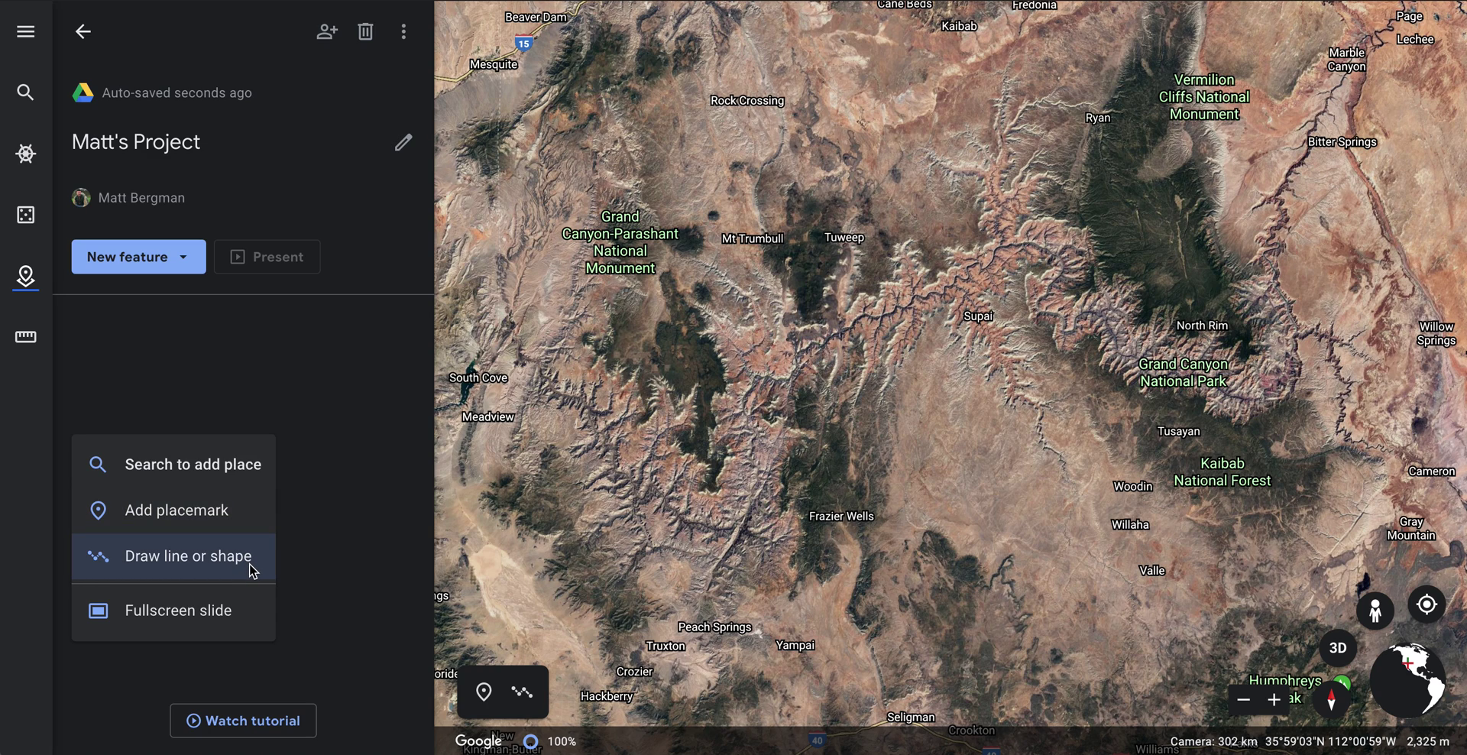
- Add Grand Canyon National Park from recent searches and save it into the new project
{"action": "left_click", "coordinate": [233, 460]}
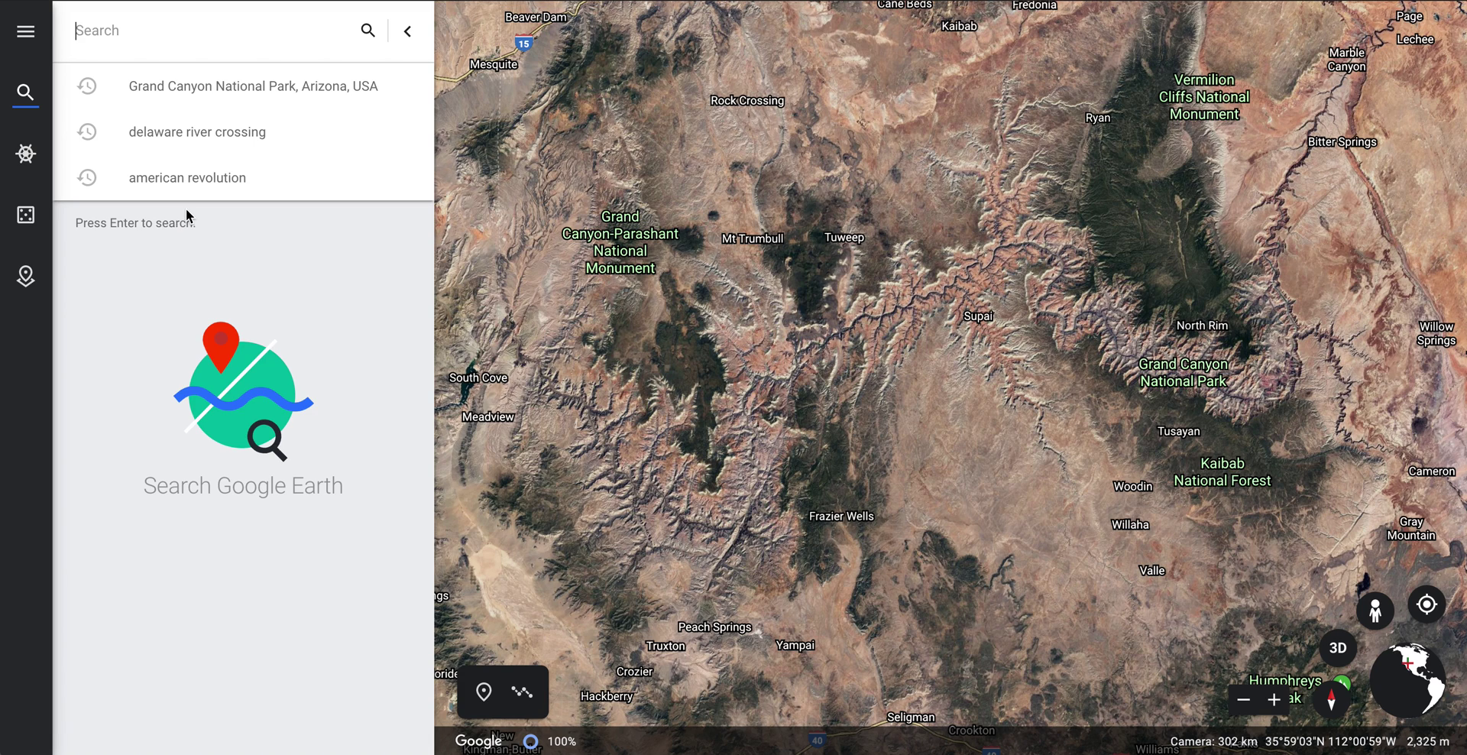
{"action": "left_click", "coordinate": [196, 80]}
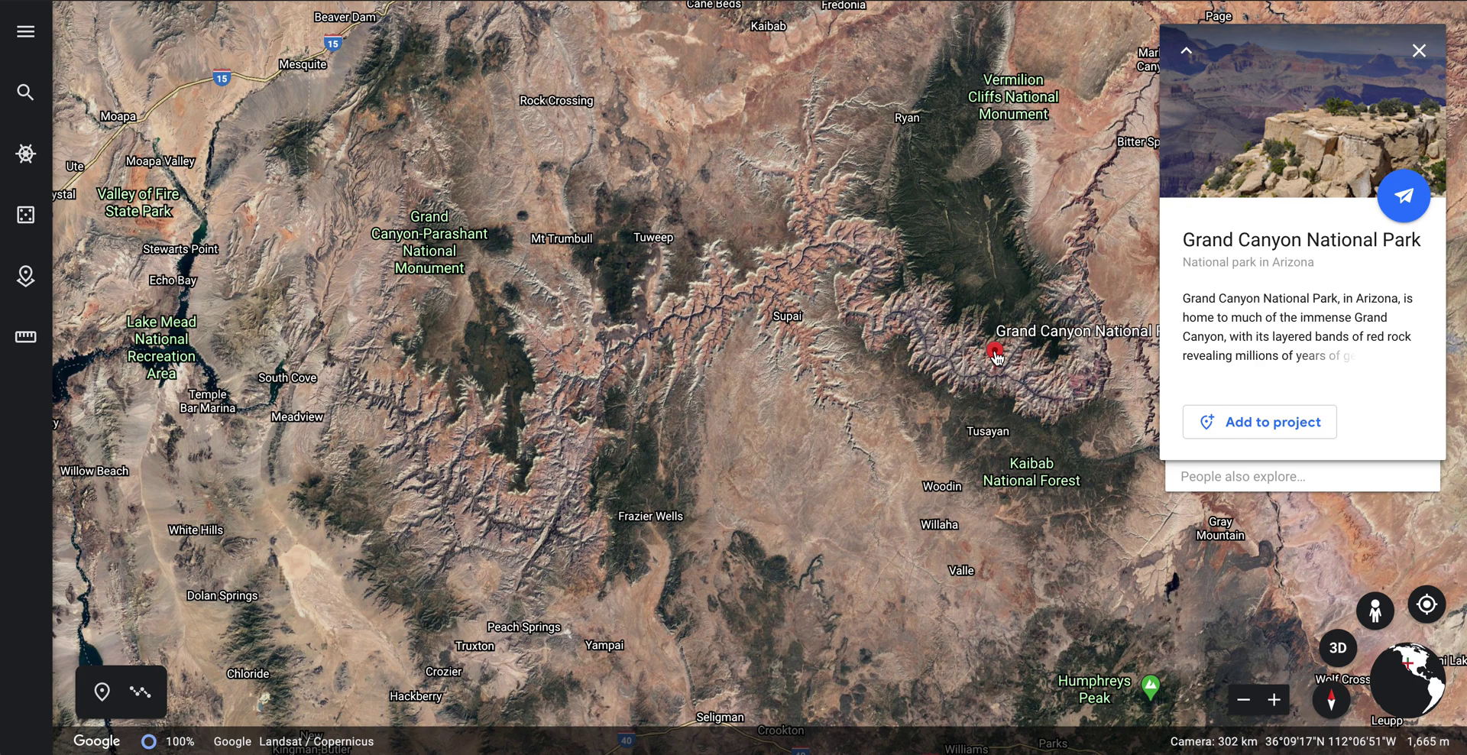
{"action": "left_click", "coordinate": [1303, 431]}
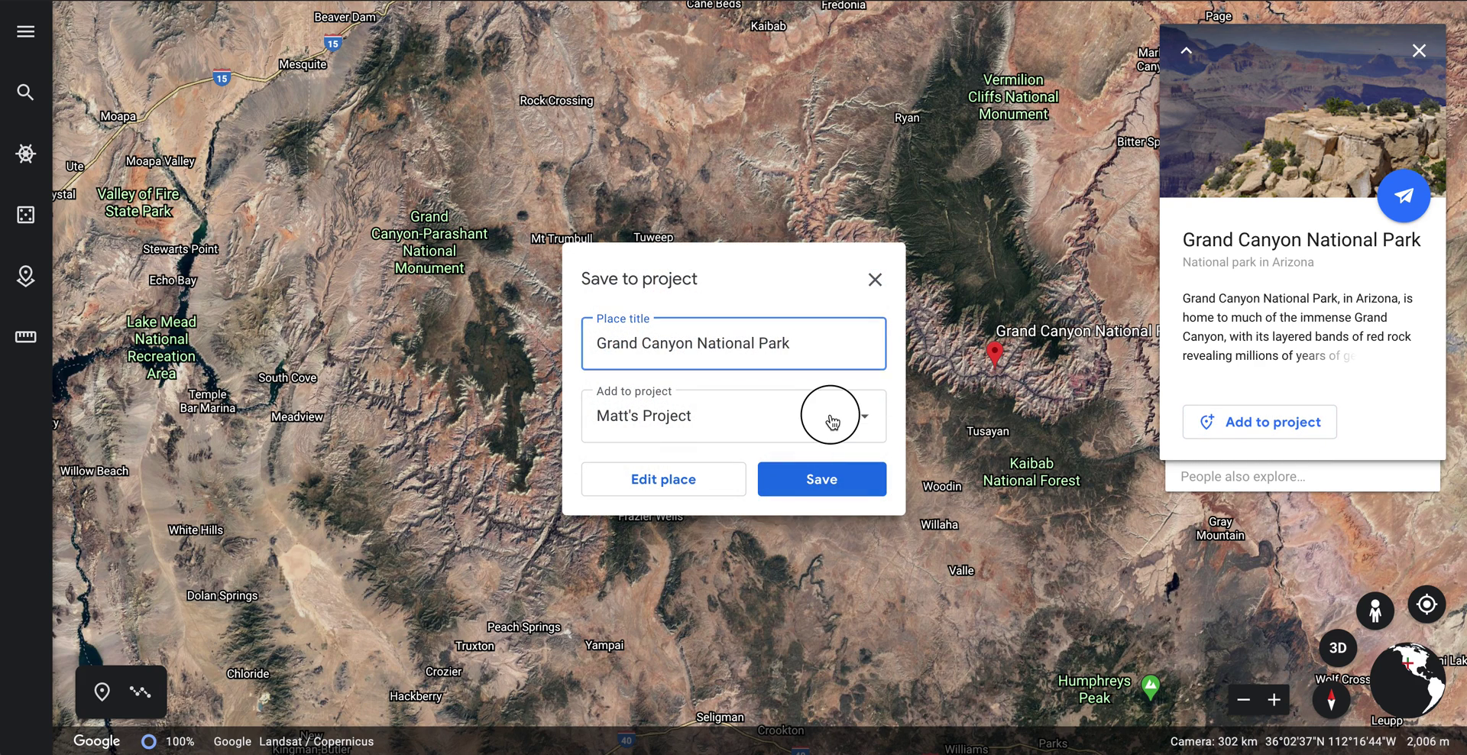
{"action": "left_click", "coordinate": [832, 422]}
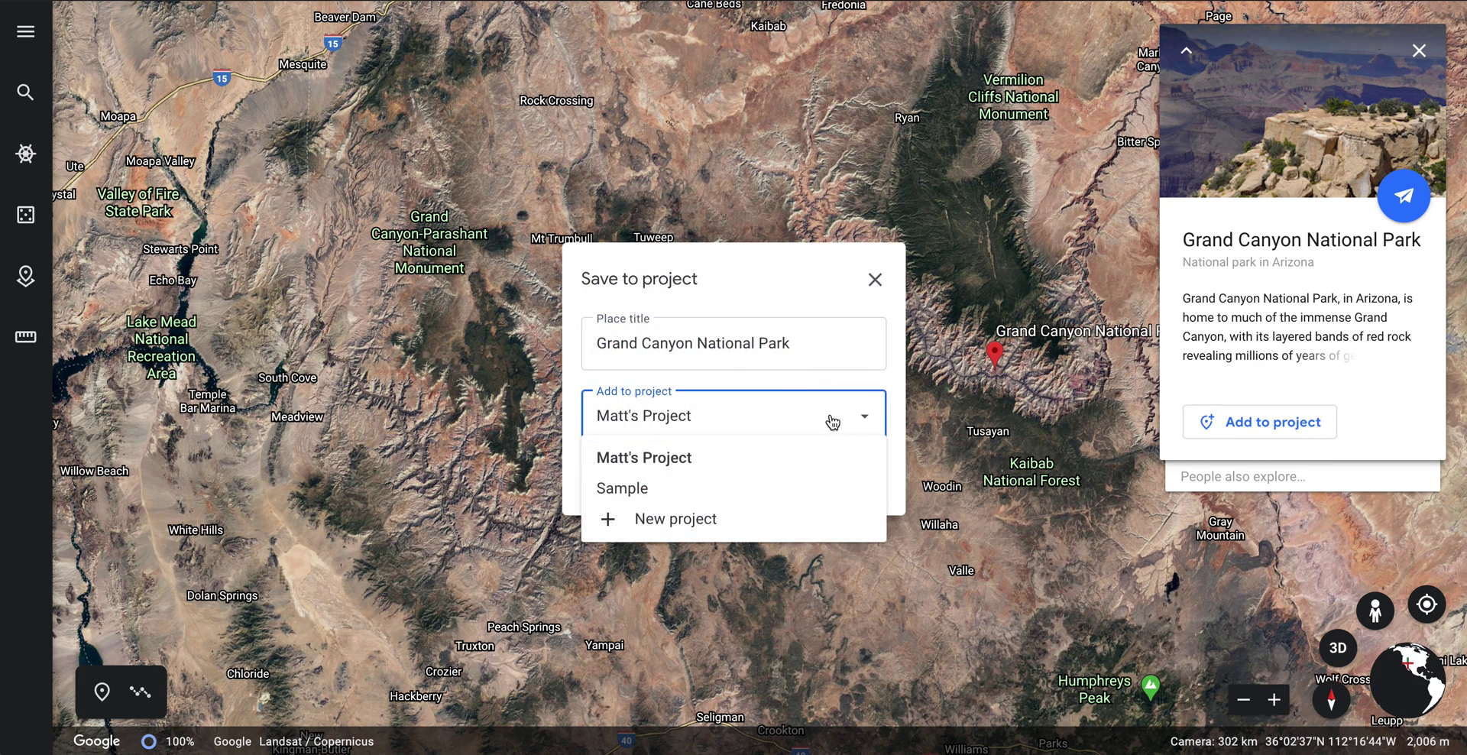
{"action": "left_click", "coordinate": [810, 463]}
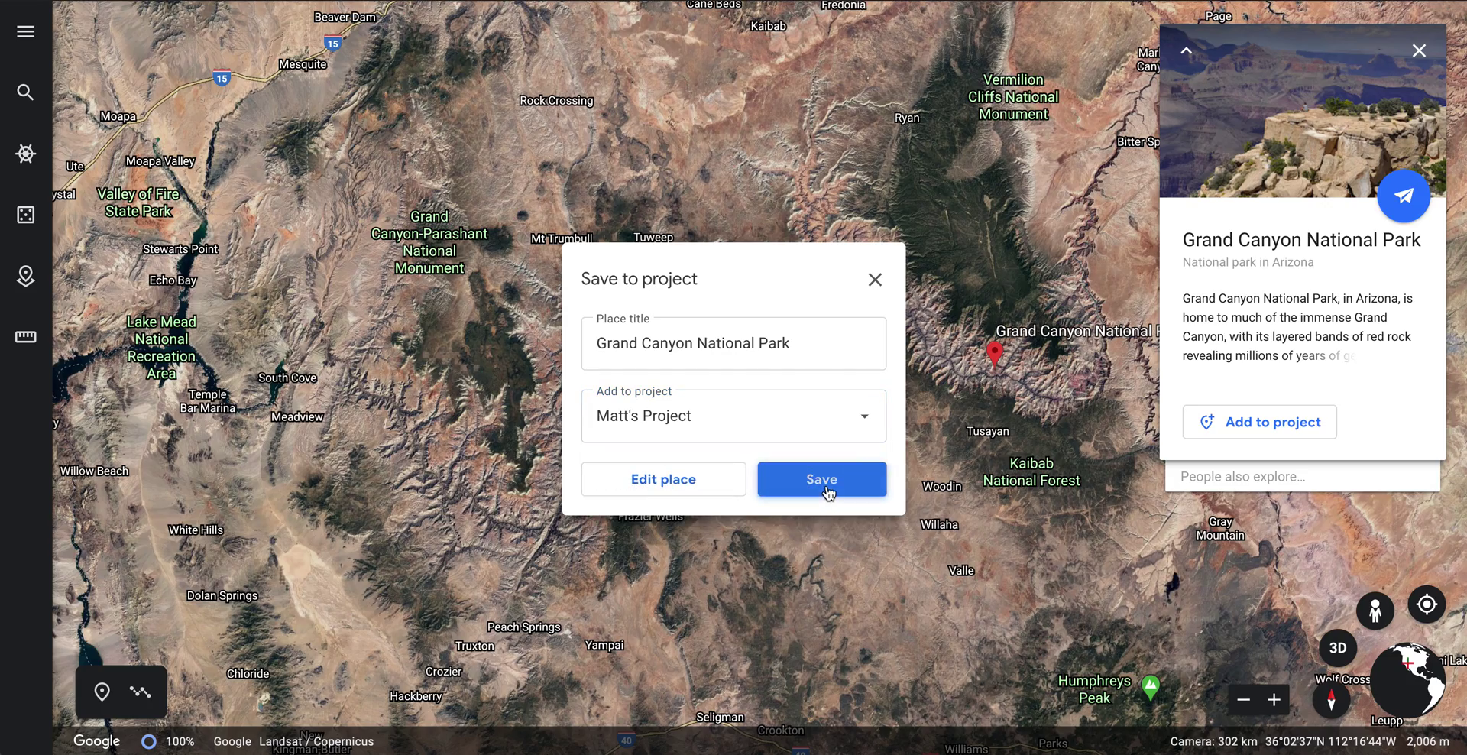
{"action": "left_click", "coordinate": [823, 479]}
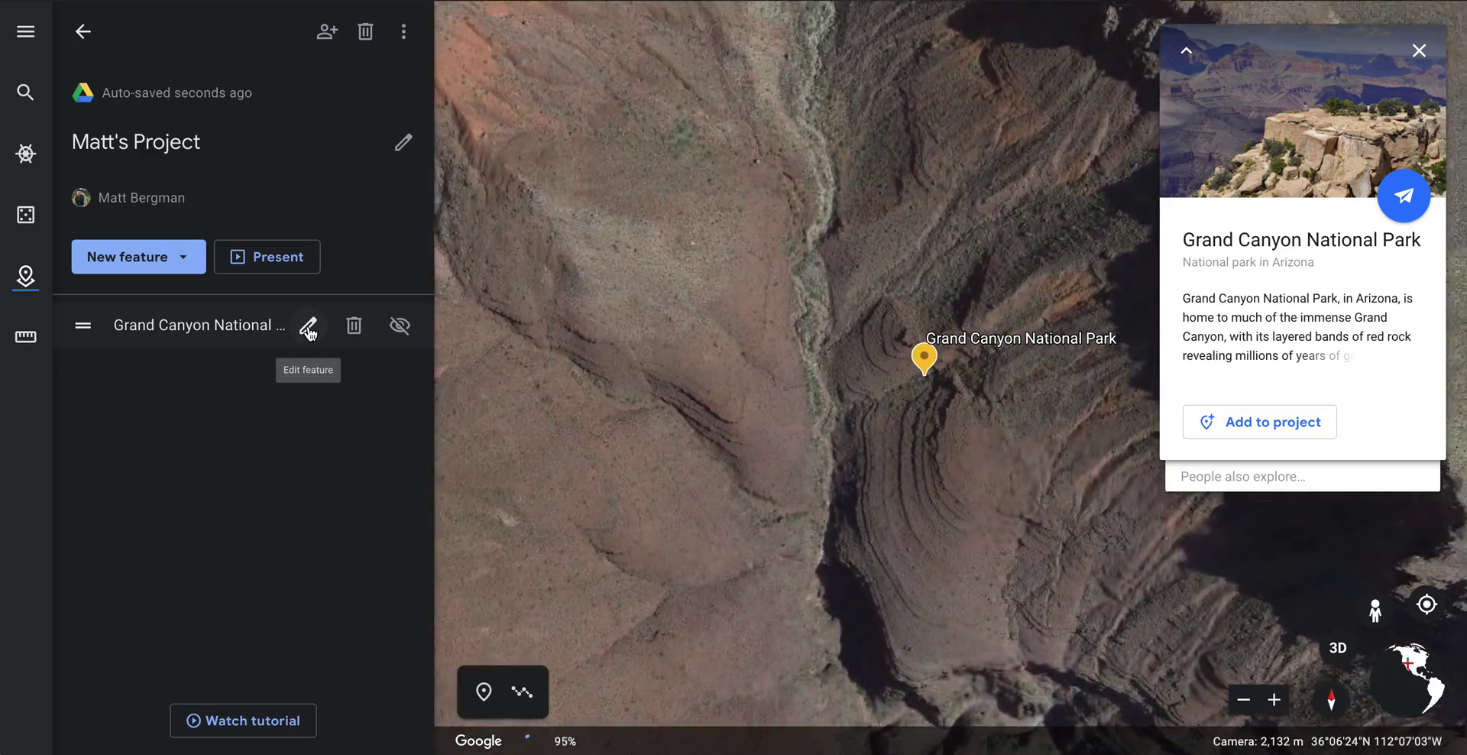
- Replace the Grand Canyon placemark's info with the description 'This is a really big place!'
{"action": "left_click", "coordinate": [309, 328]}
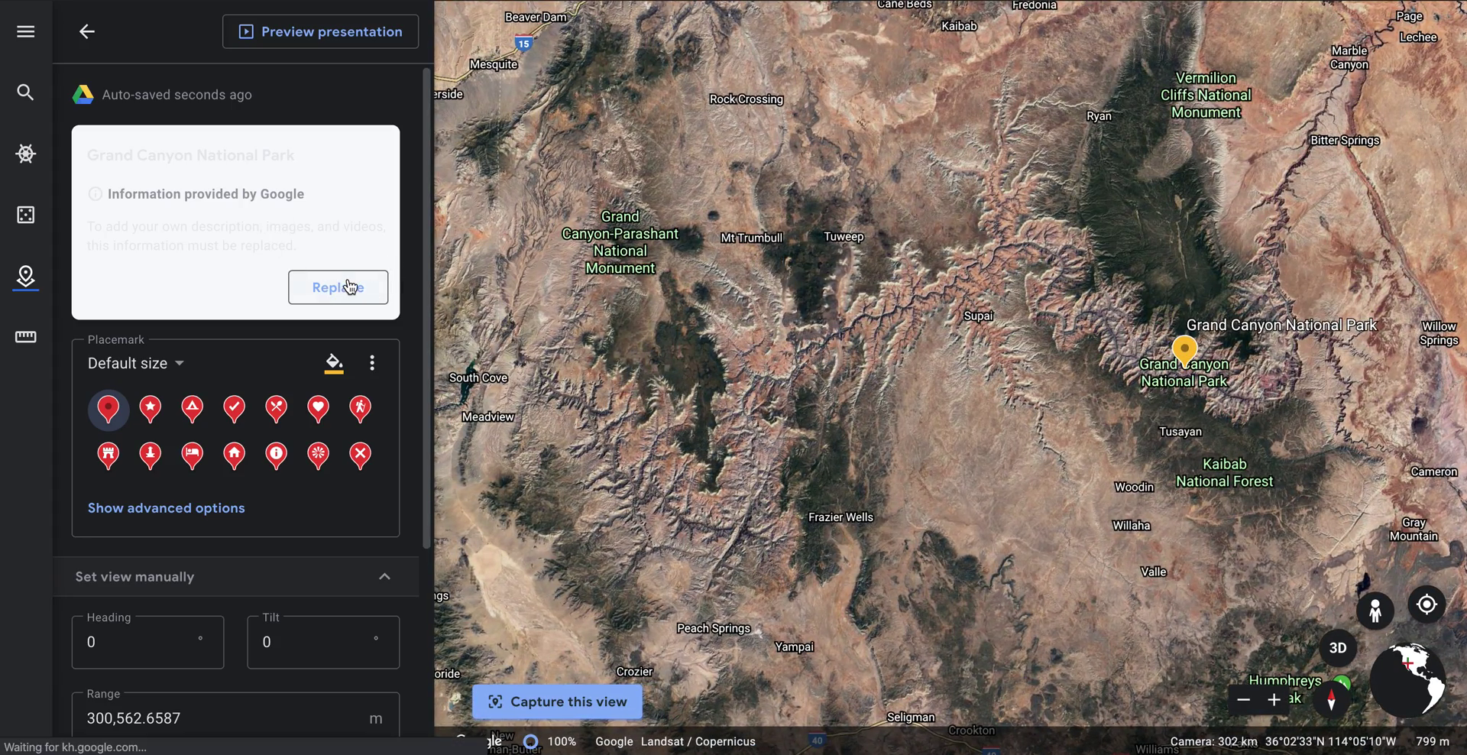
{"action": "left_click", "coordinate": [354, 294]}
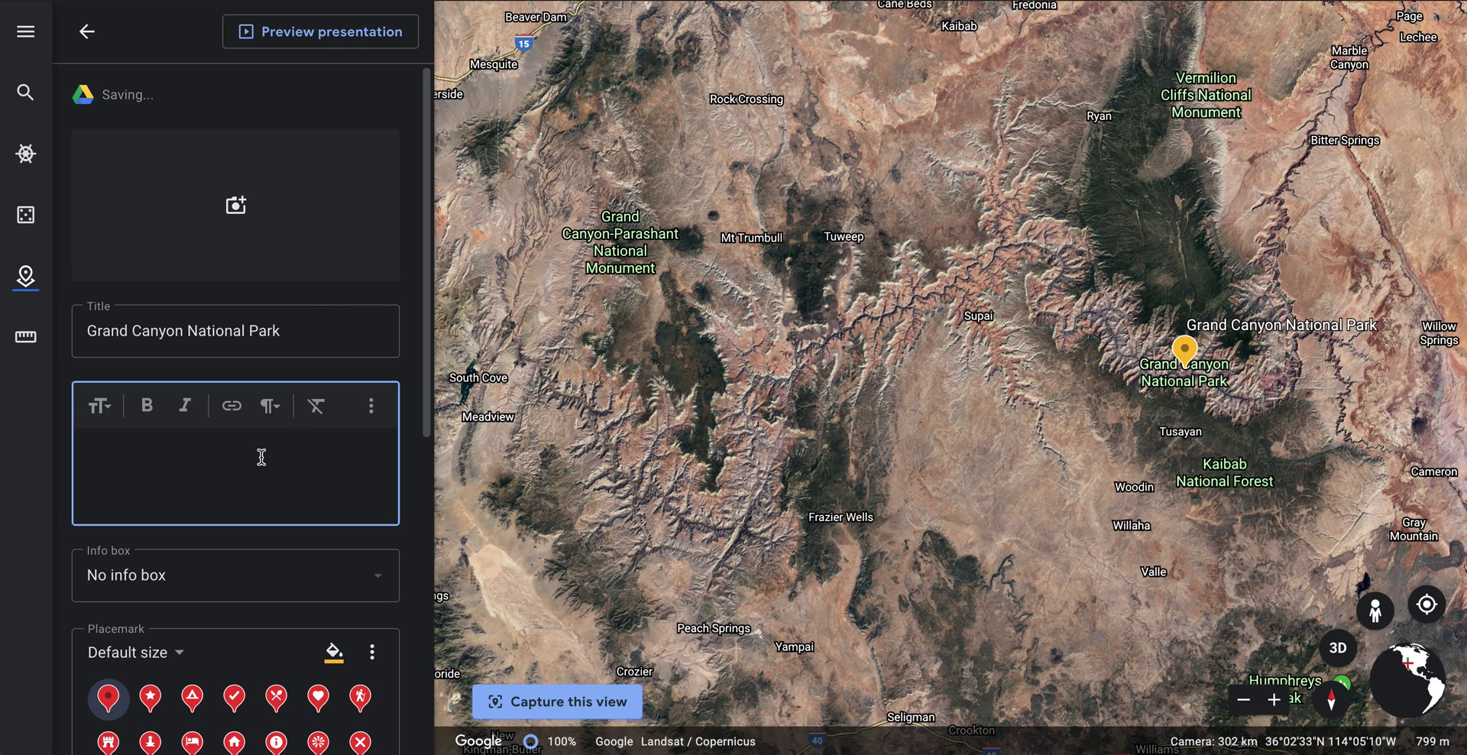
{"action": "type", "text": "This is a"}
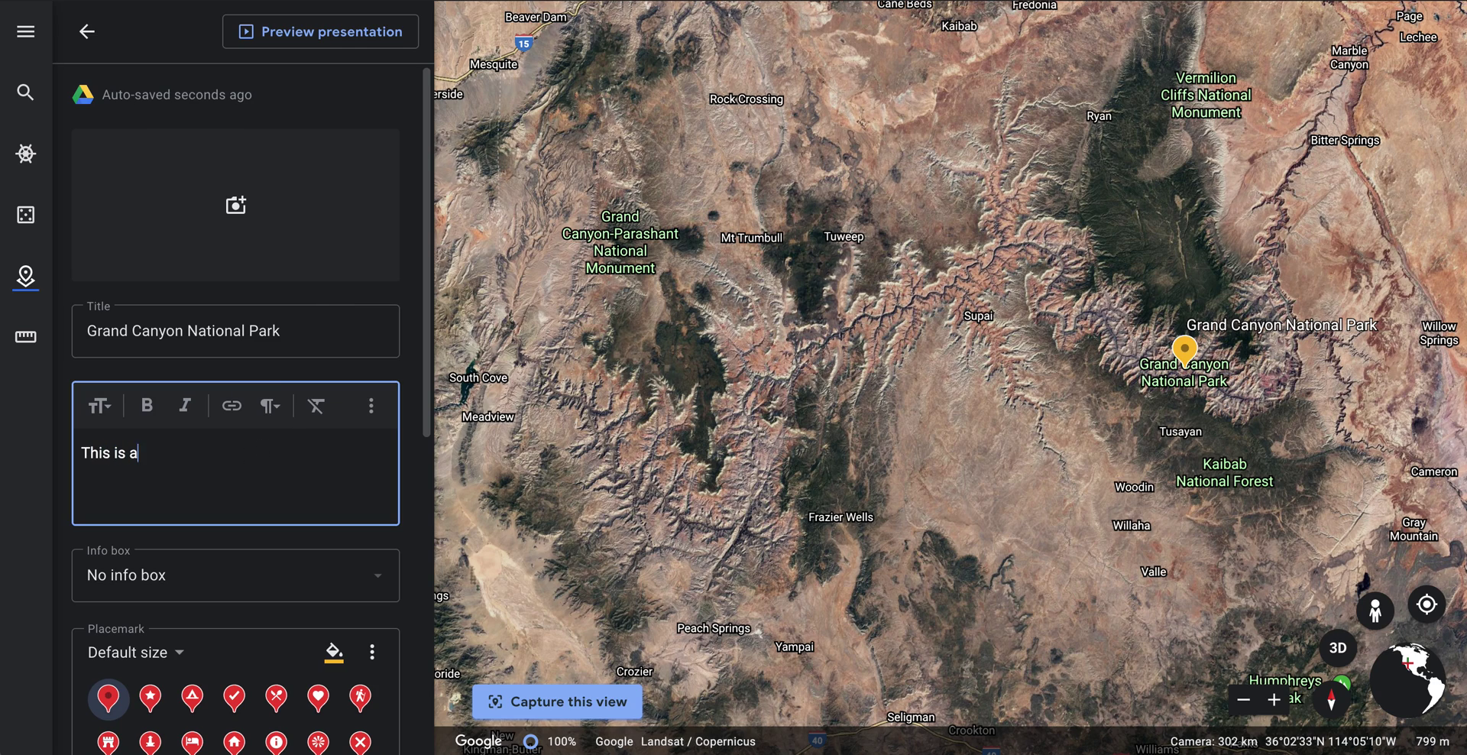
{"action": "type", "text": " really big place!"}
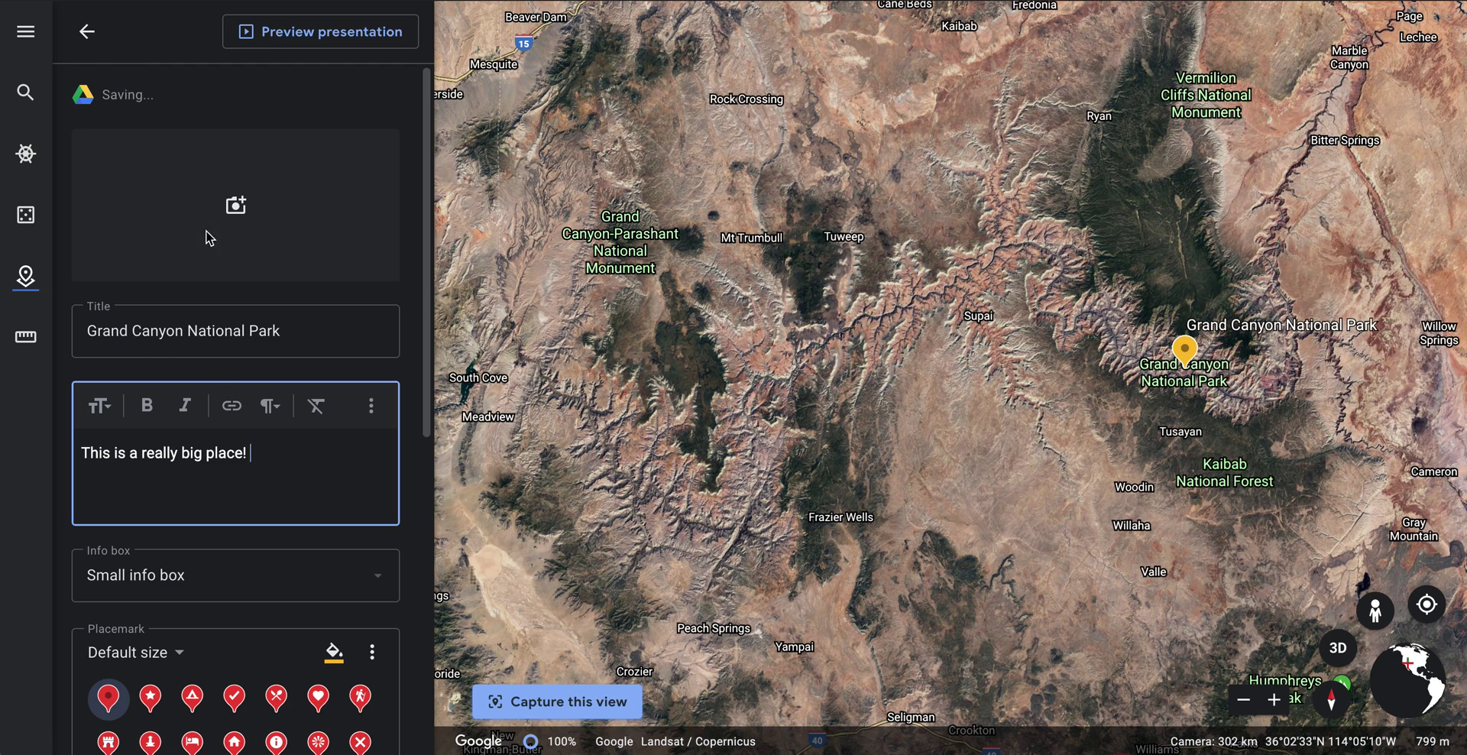
{"action": "left_click", "coordinate": [237, 223]}
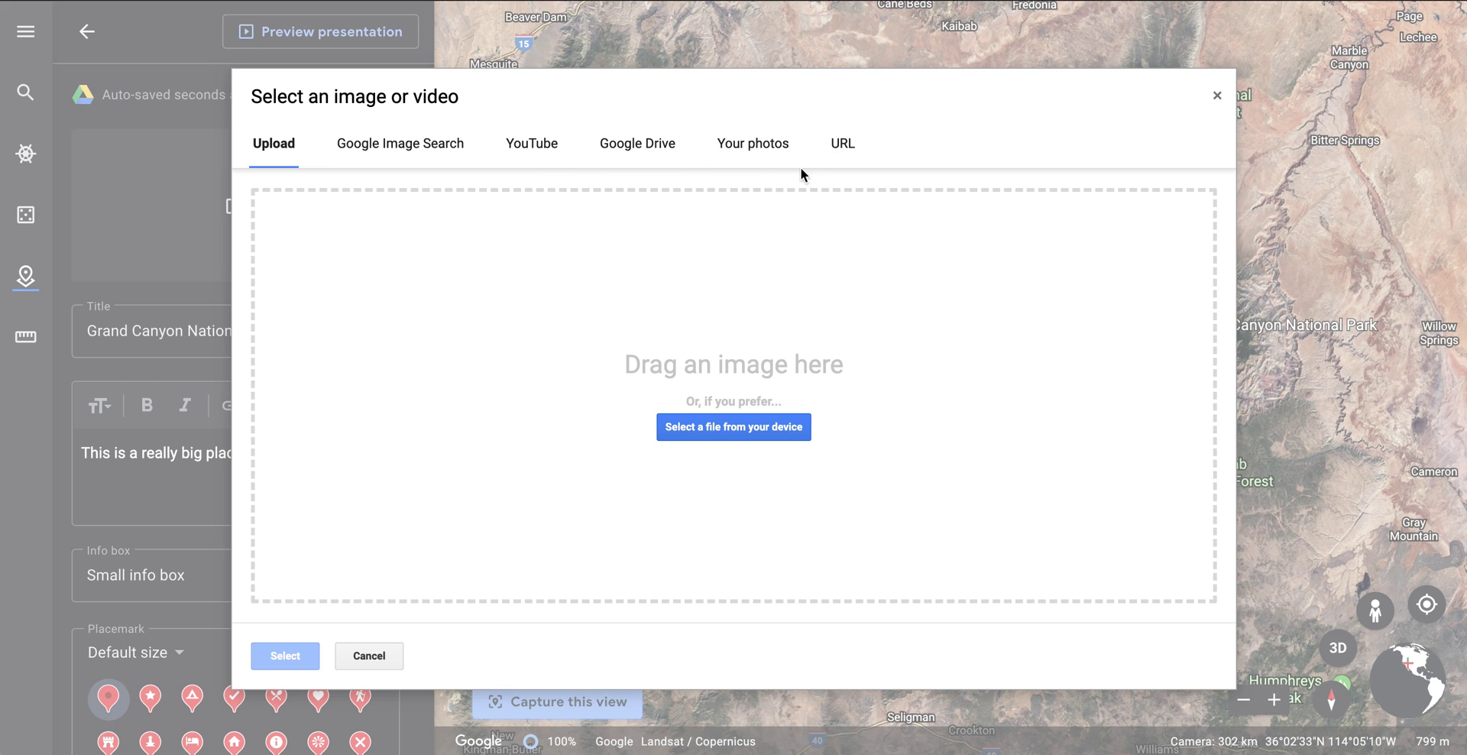
- Attach a photo from an orange-filtered Google Image Search for 'grand canyon' to the placemark
{"action": "left_click", "coordinate": [405, 153]}
{"action": "left_click", "coordinate": [442, 193]}
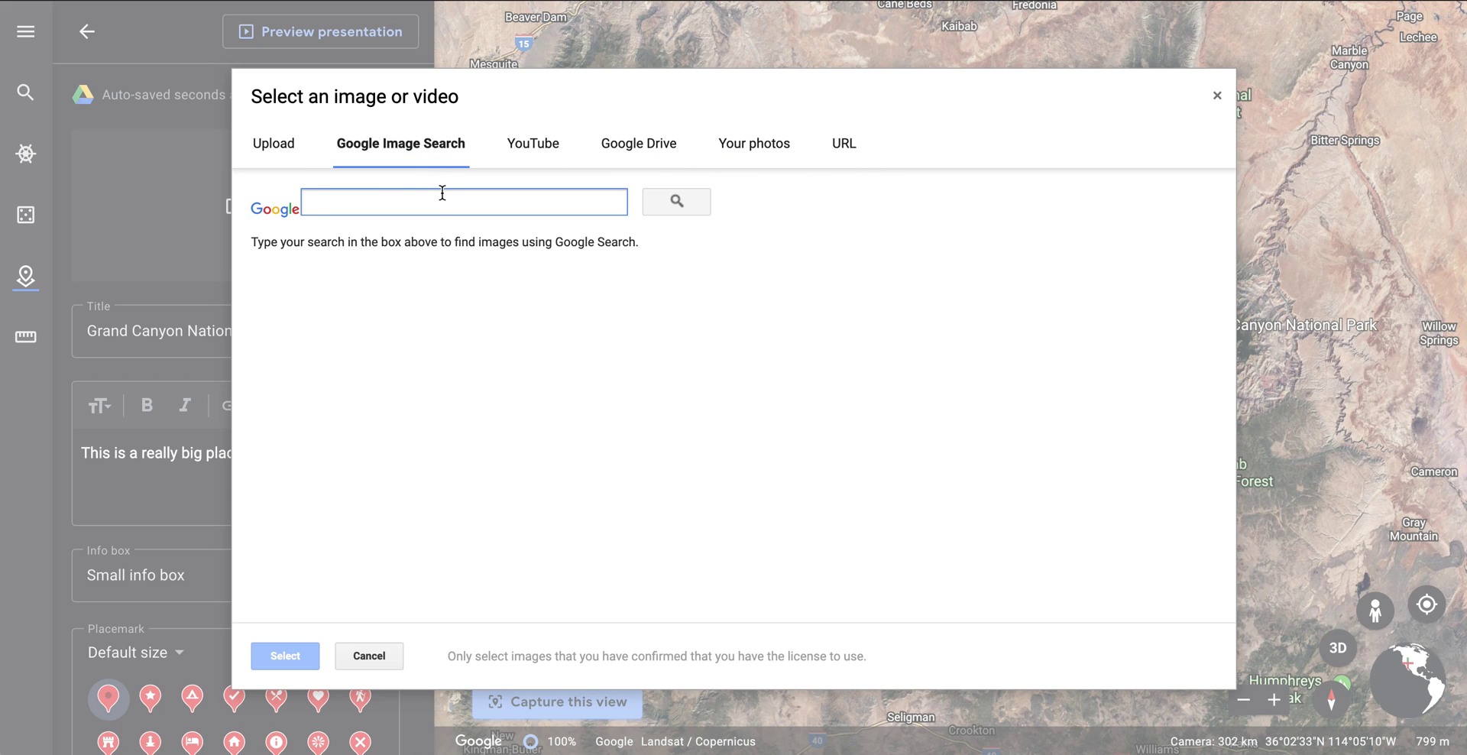
{"action": "type", "text": "grand ca"}
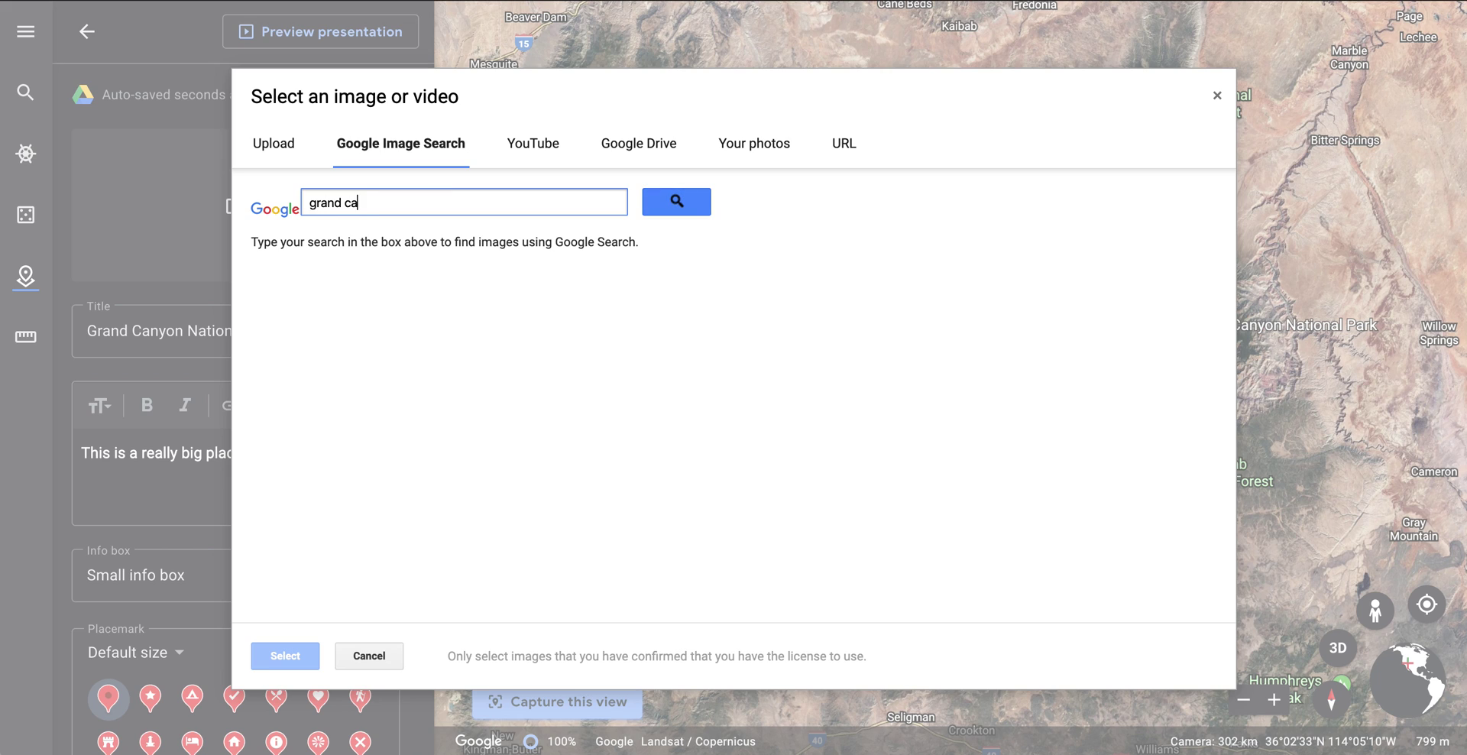
{"action": "type", "text": "nyon"}
{"action": "key", "text": "Return"}
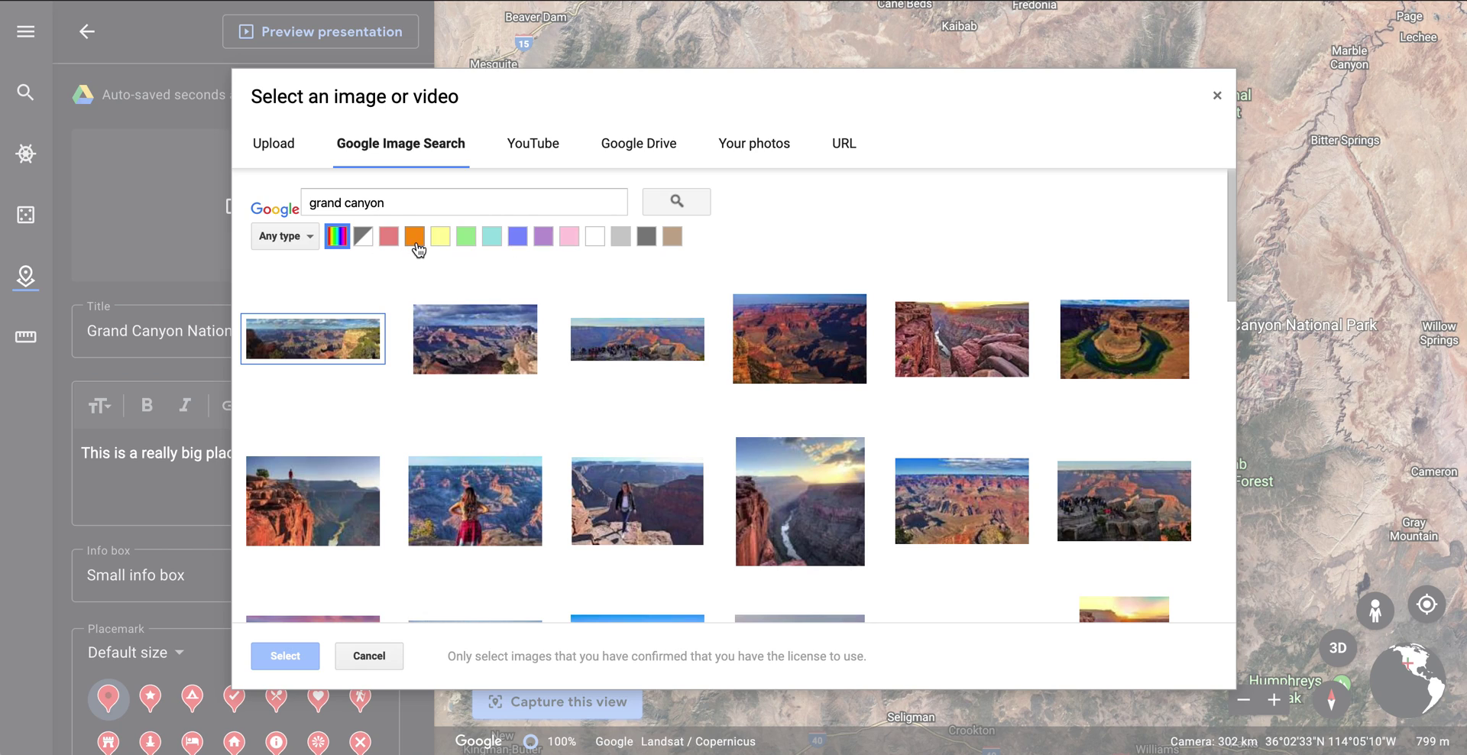
{"action": "left_click", "coordinate": [417, 243]}
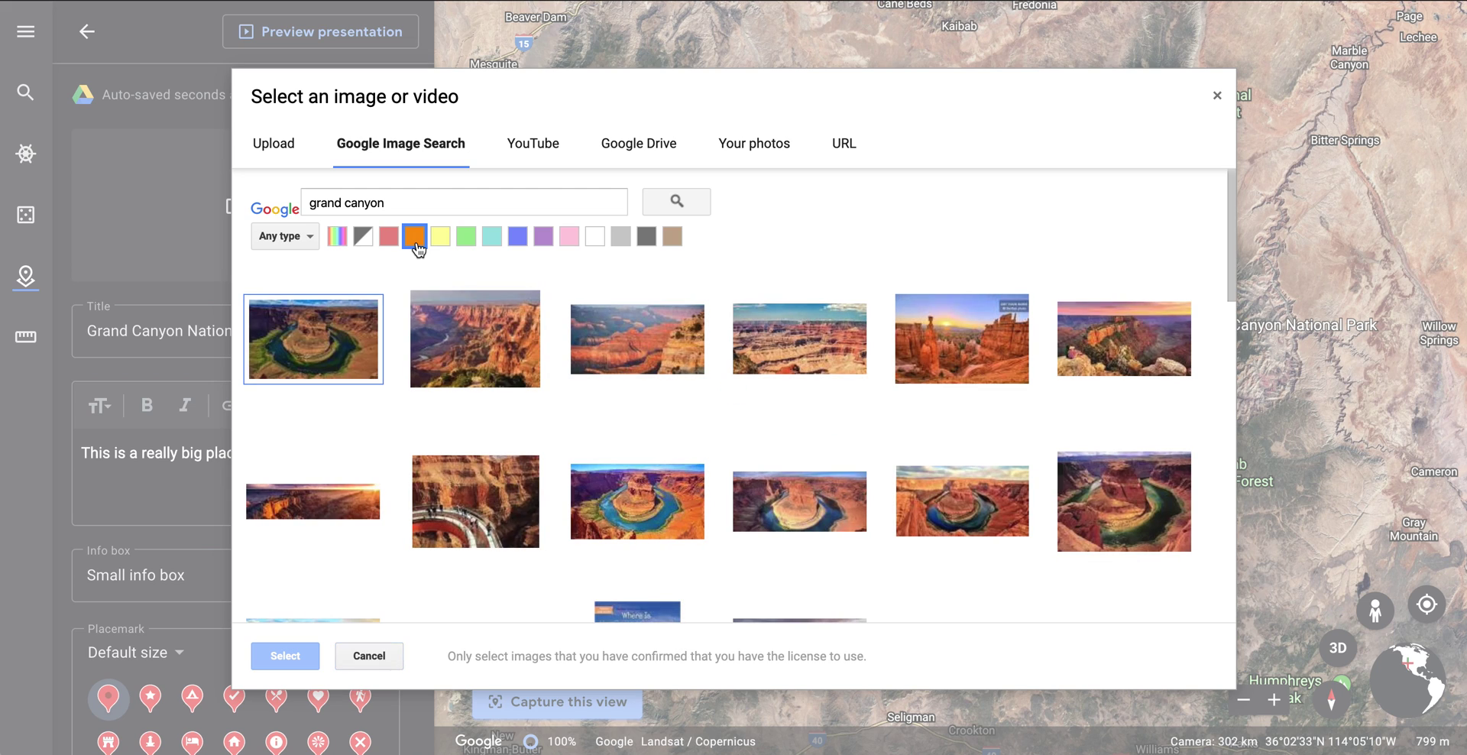
{"action": "left_click", "coordinate": [313, 240]}
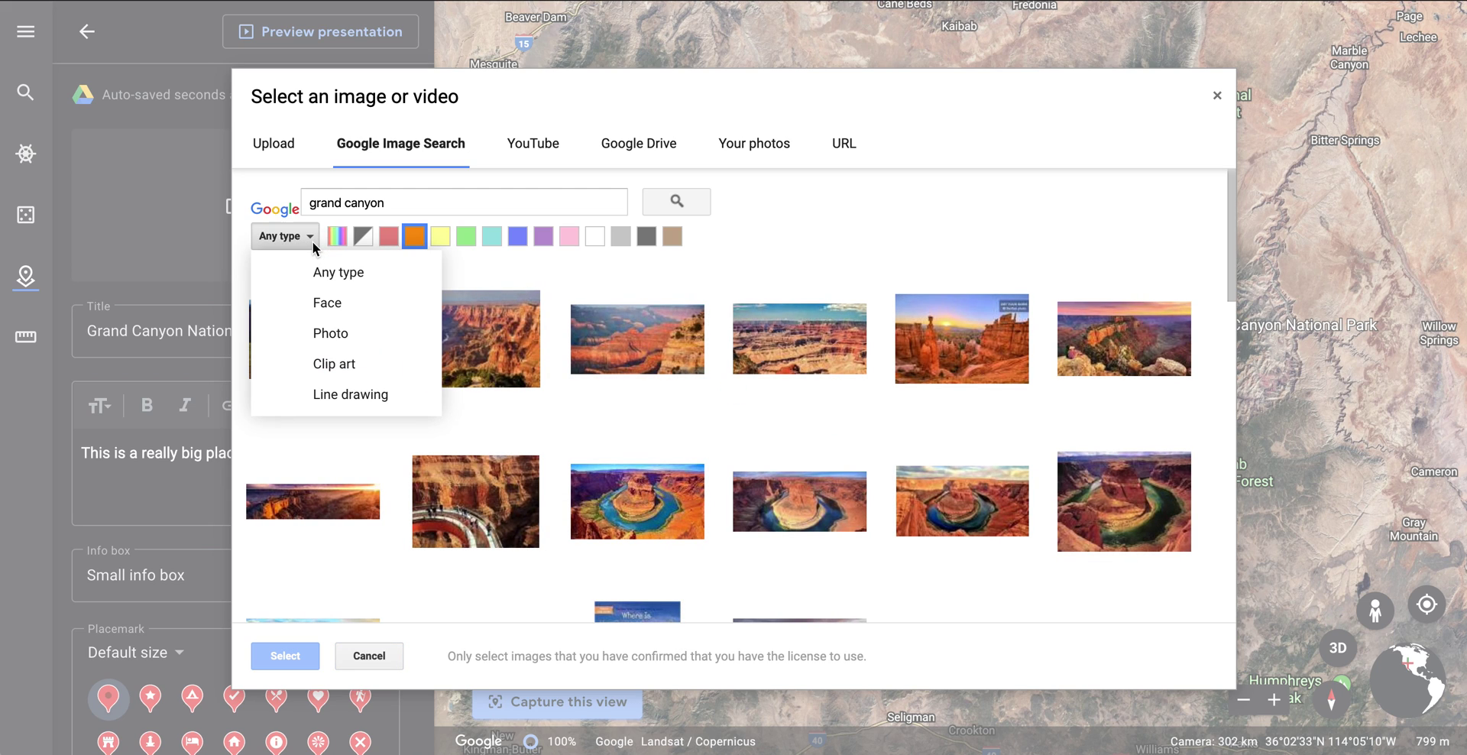
{"action": "left_click", "coordinate": [495, 299]}
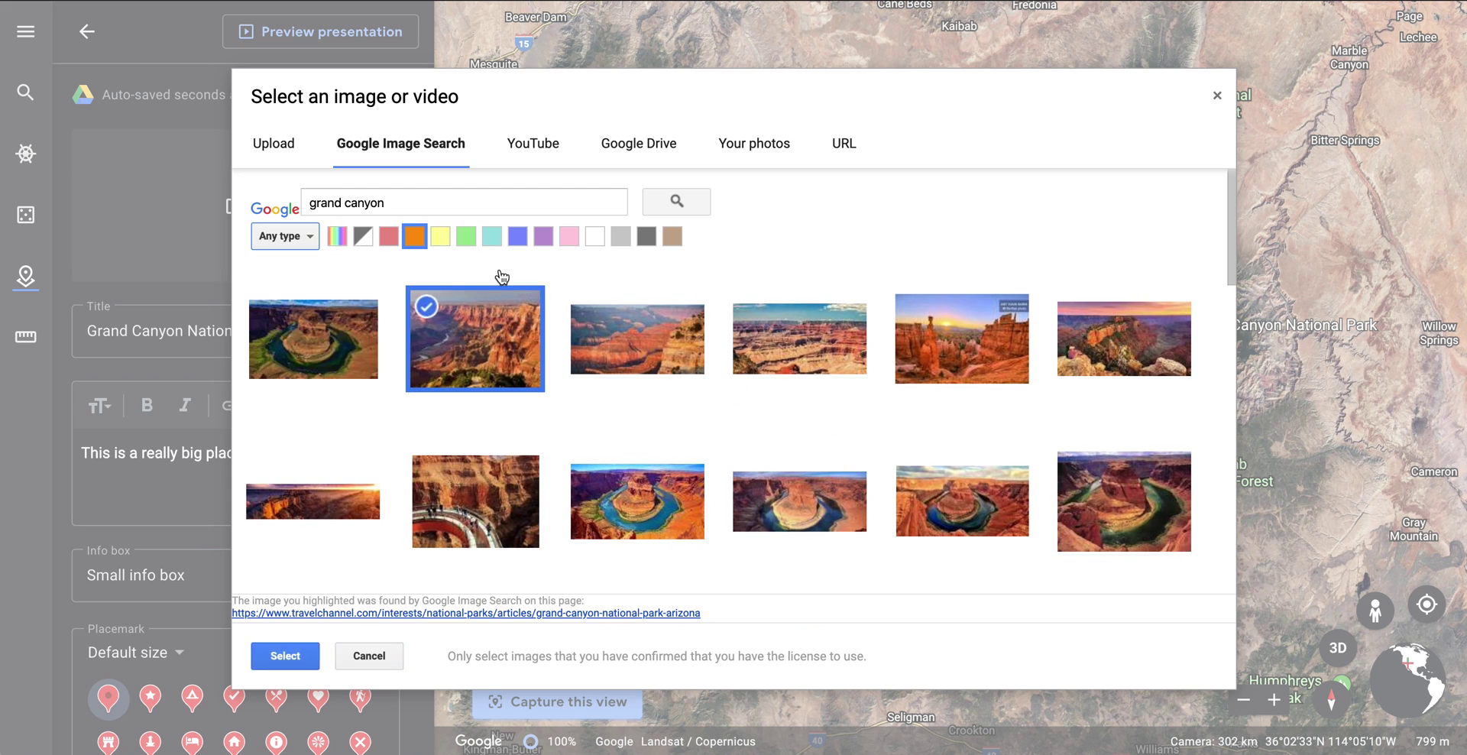
{"action": "left_click", "coordinate": [853, 359]}
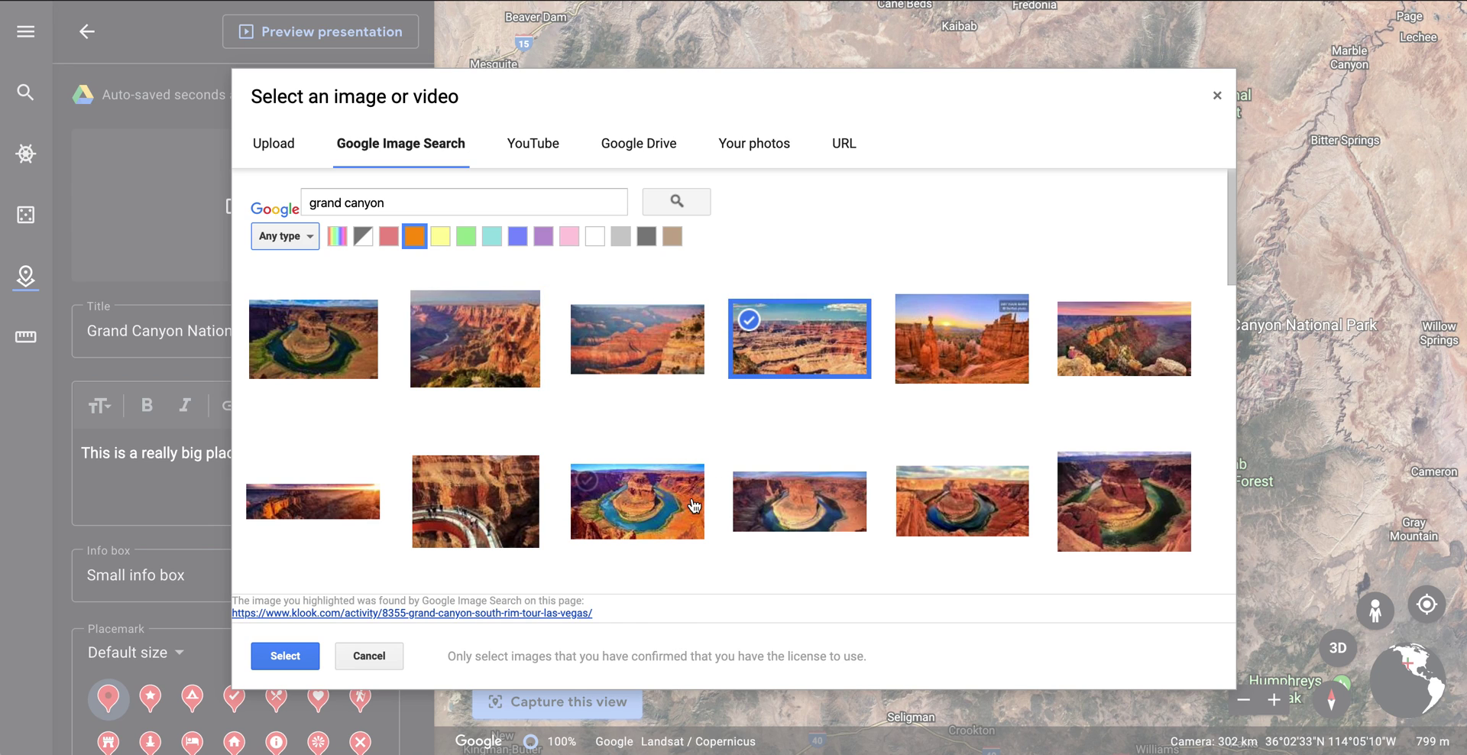
{"action": "left_click", "coordinate": [288, 658]}
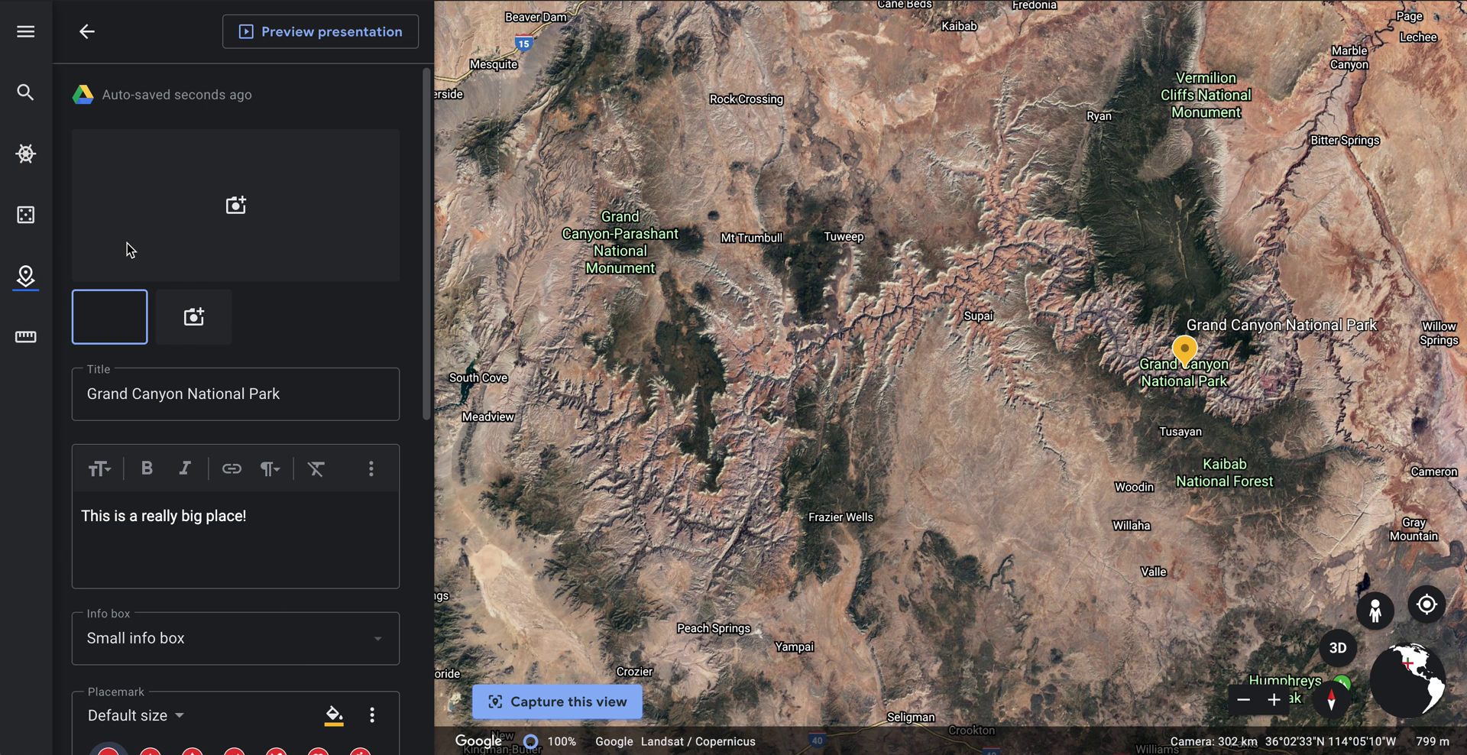
- Add the YouTube video 'The Best View of the Grand Canyon' to the placemark's media
{"action": "left_click", "coordinate": [191, 319]}
{"action": "left_click", "coordinate": [533, 149]}
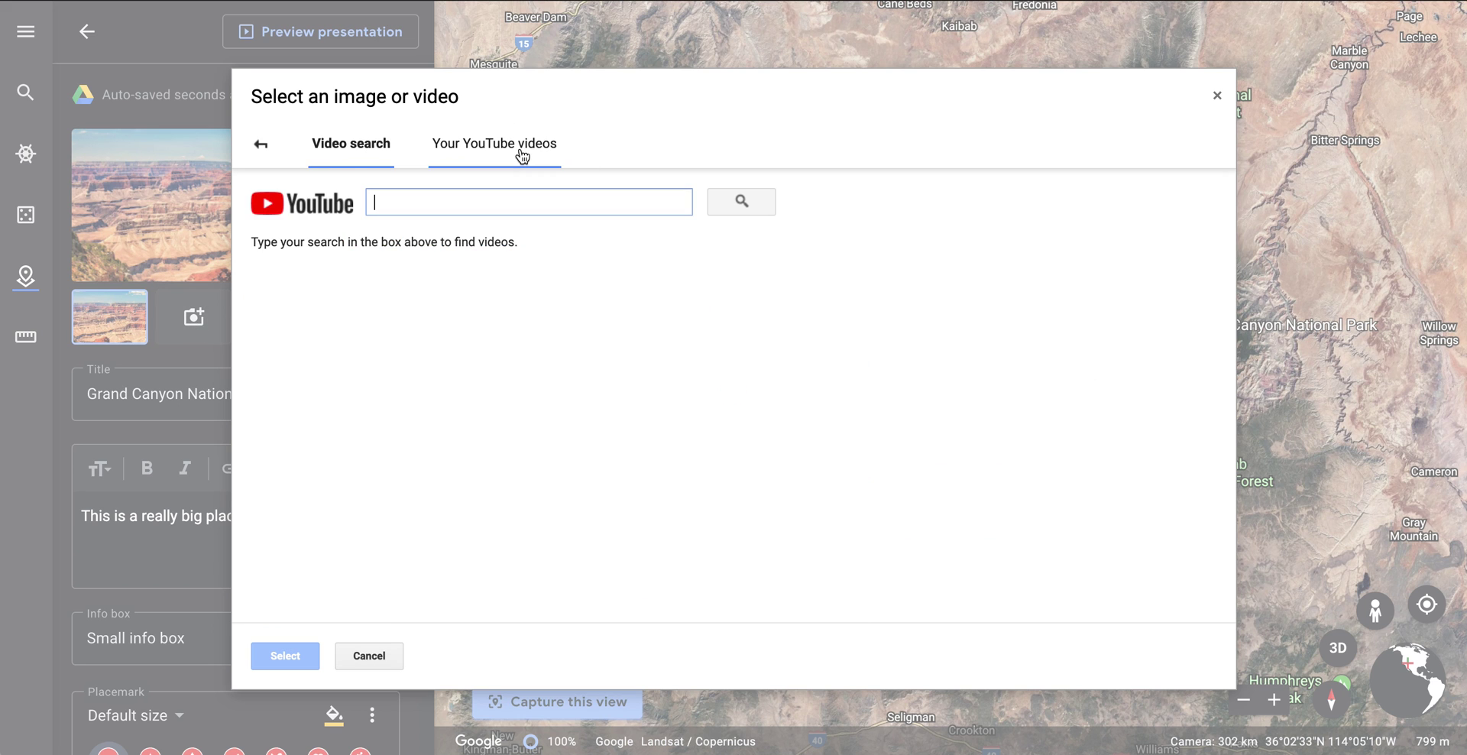
{"action": "type", "text": "grand "}
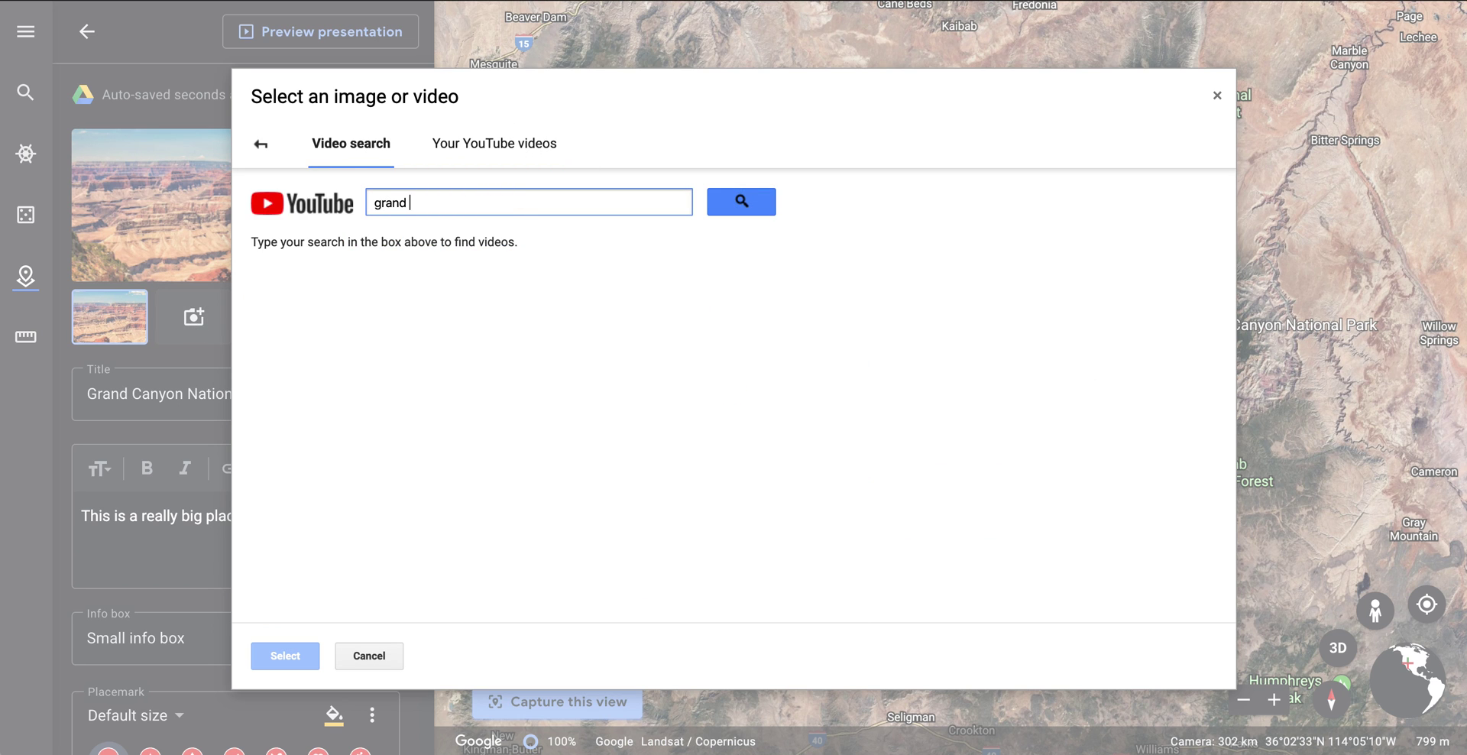
{"action": "type", "text": "canyon"}
{"action": "key", "text": "Return"}
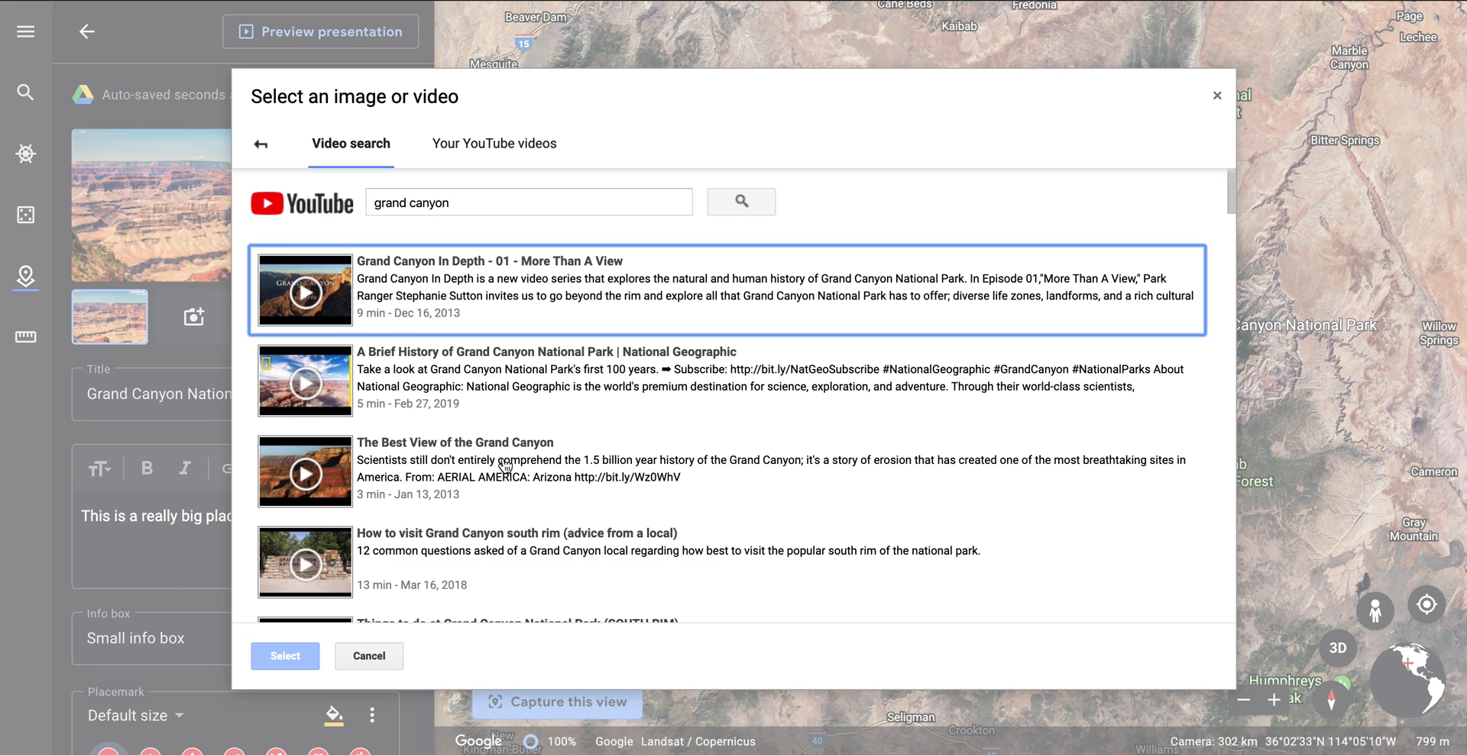
{"action": "scroll", "coordinate": [505, 459], "scroll_direction": "down", "scroll_amount": 2}
{"action": "left_click", "coordinate": [508, 398]}
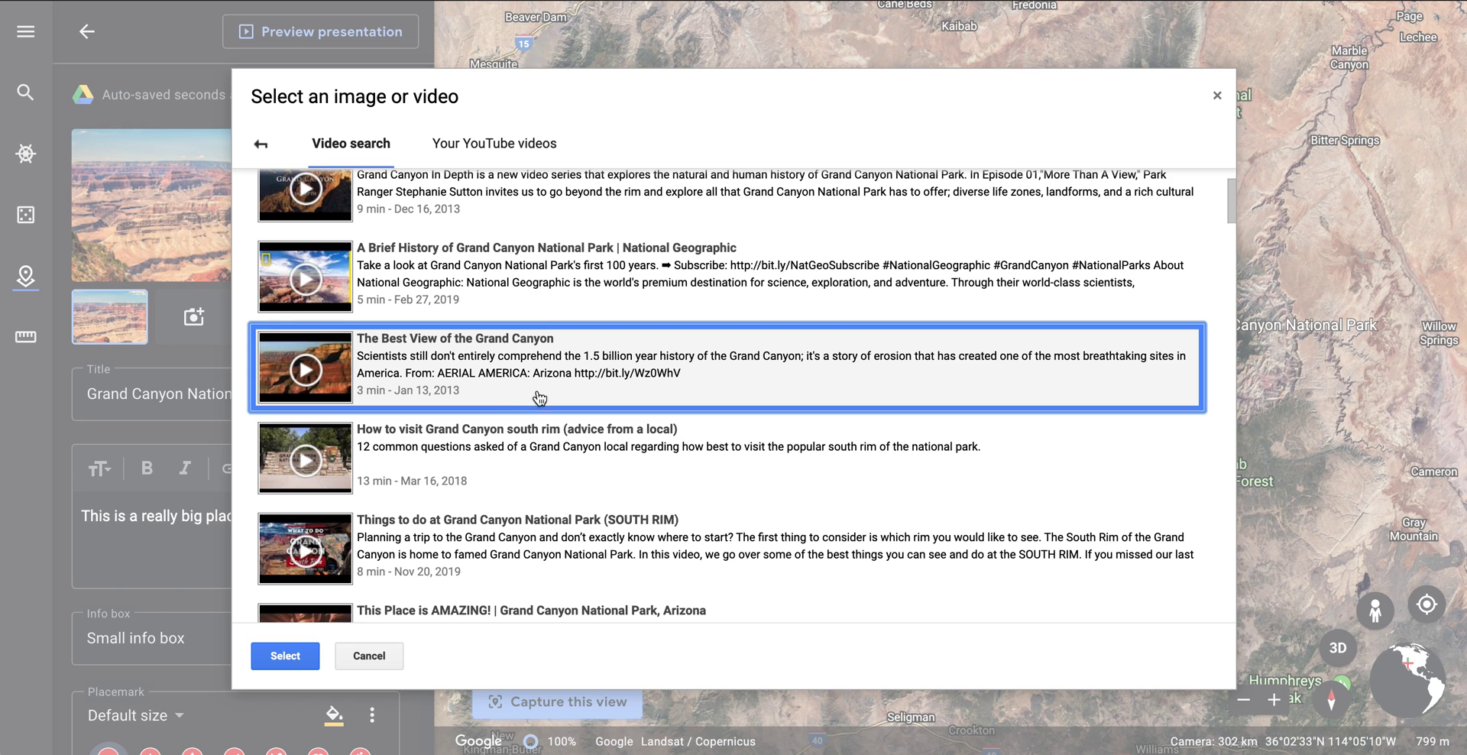
{"action": "left_click", "coordinate": [287, 661]}
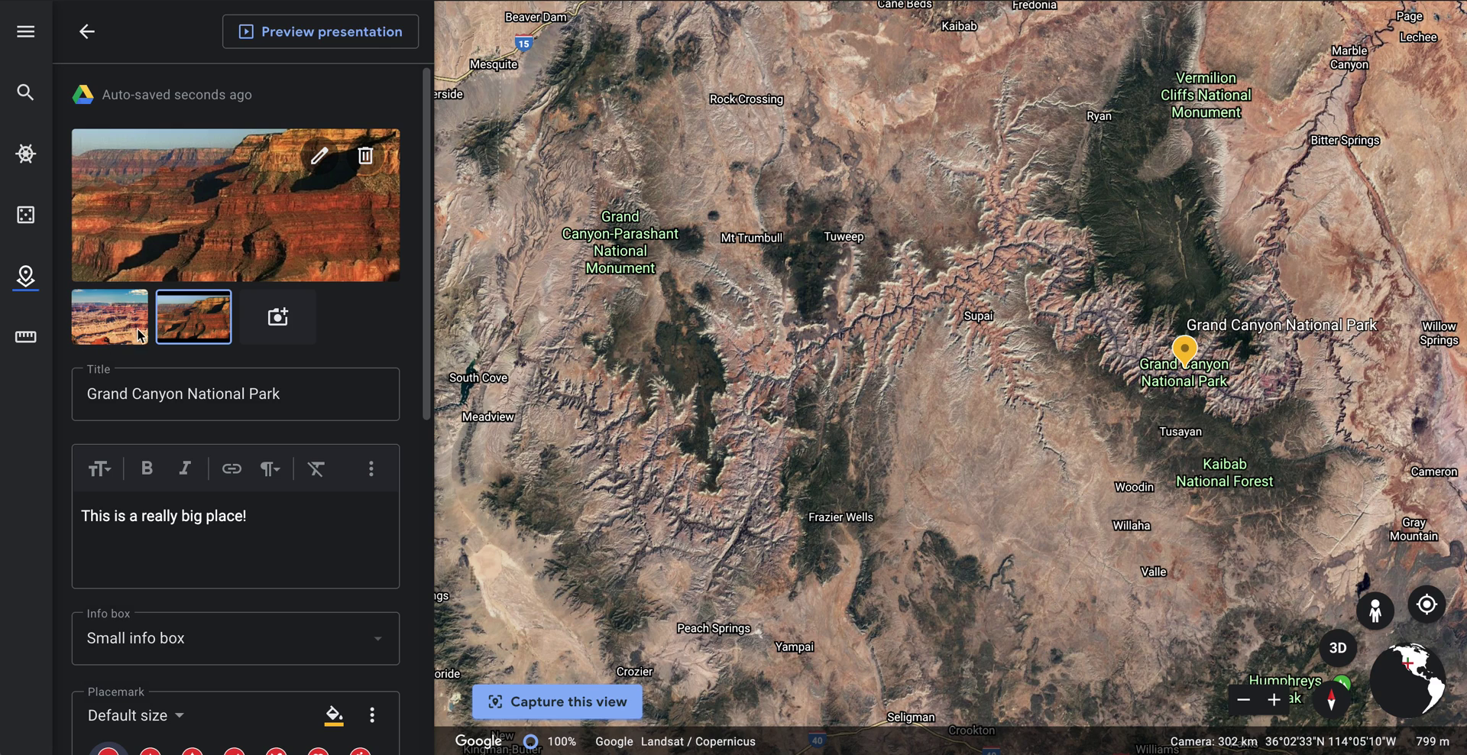
- Colour the Grand Canyon placemark pin indigo and close the placemark editor
{"action": "scroll", "coordinate": [236, 510], "scroll_direction": "down", "scroll_amount": 2}
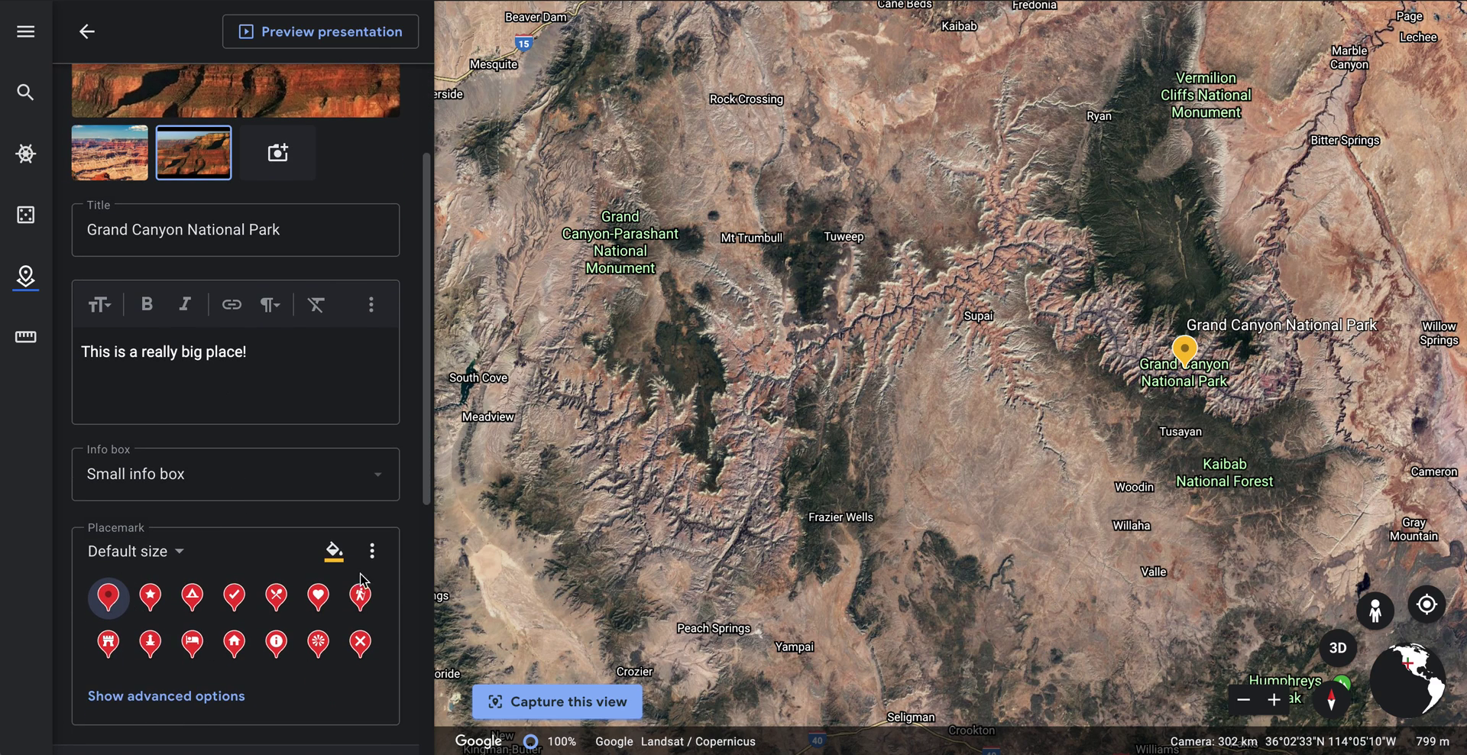
{"action": "left_click", "coordinate": [334, 550]}
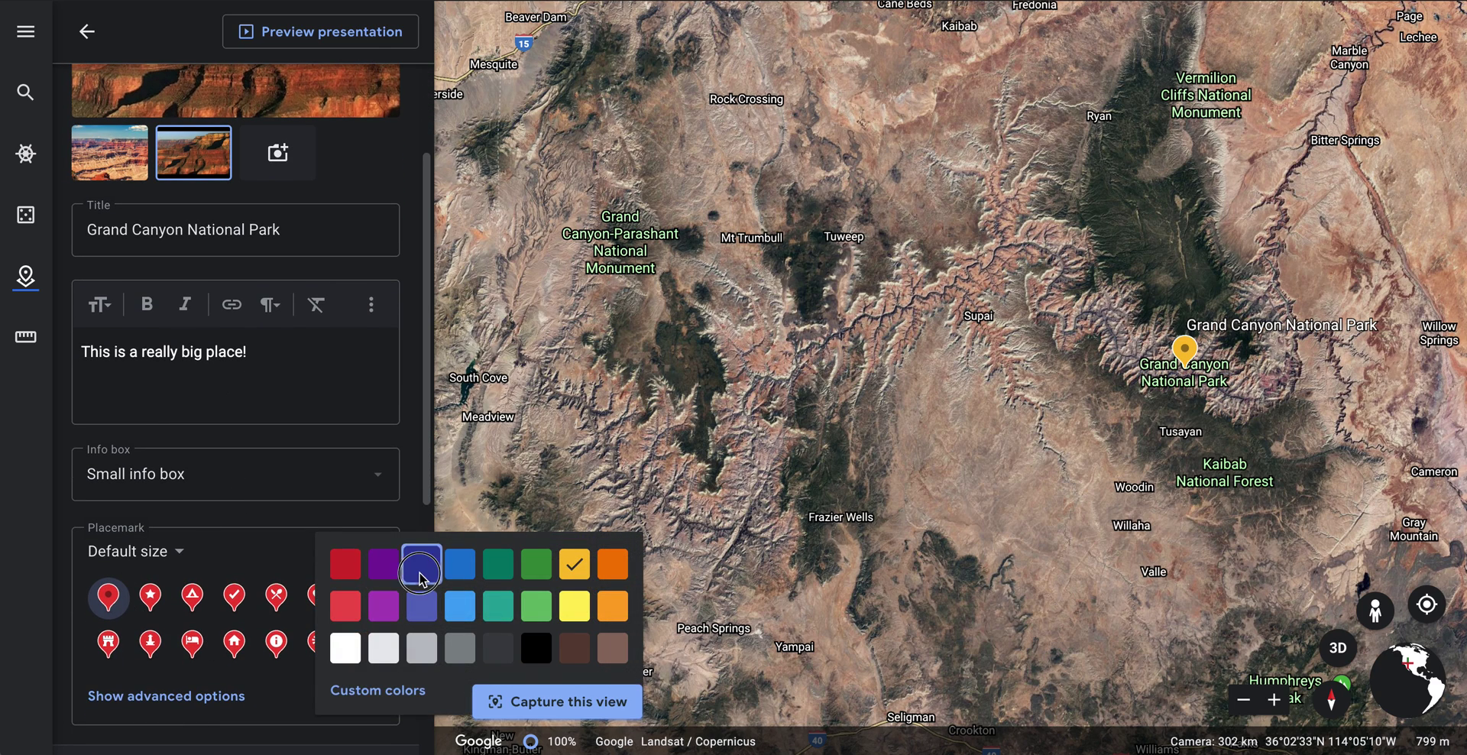
{"action": "left_click", "coordinate": [421, 603]}
{"action": "scroll", "coordinate": [328, 550], "scroll_direction": "down", "scroll_amount": 2}
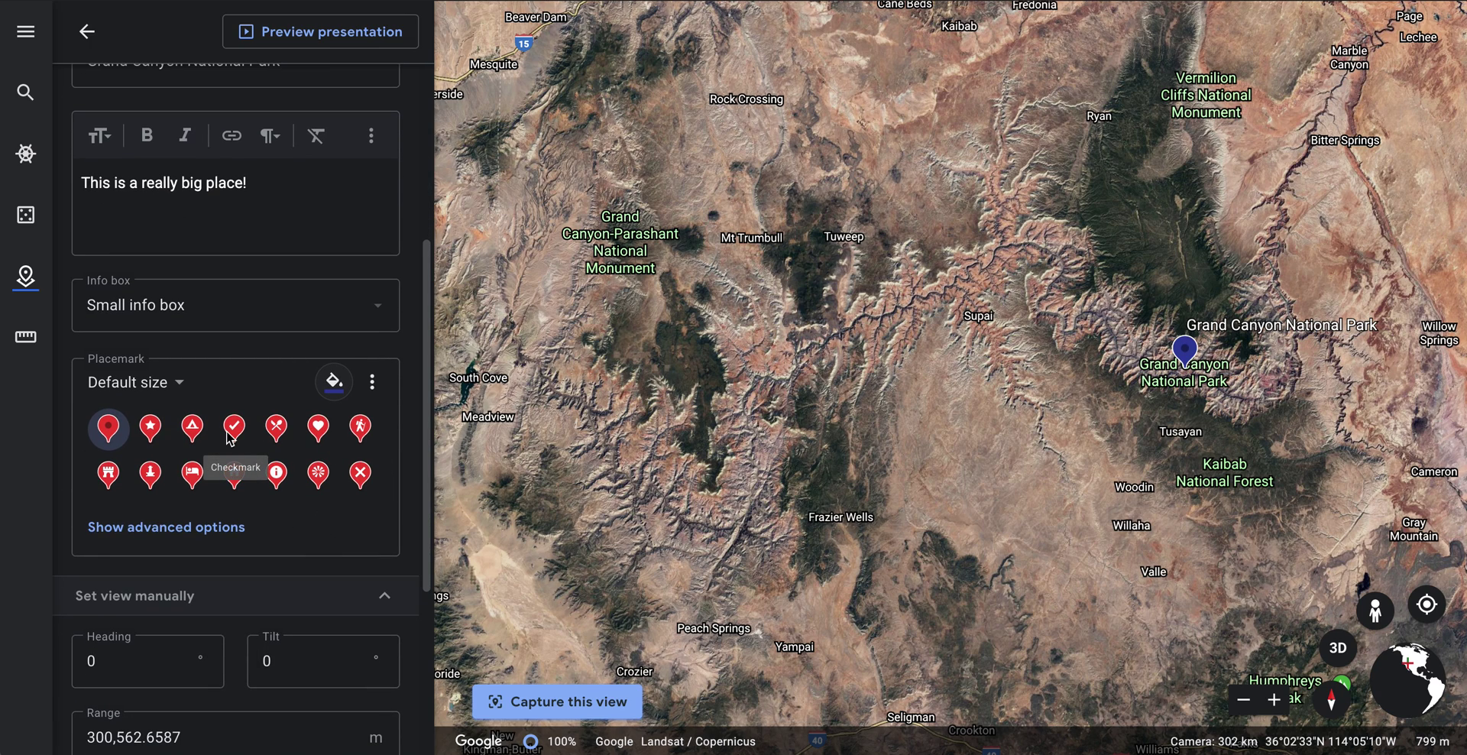
{"action": "scroll", "coordinate": [227, 437], "scroll_direction": "down", "scroll_amount": 4}
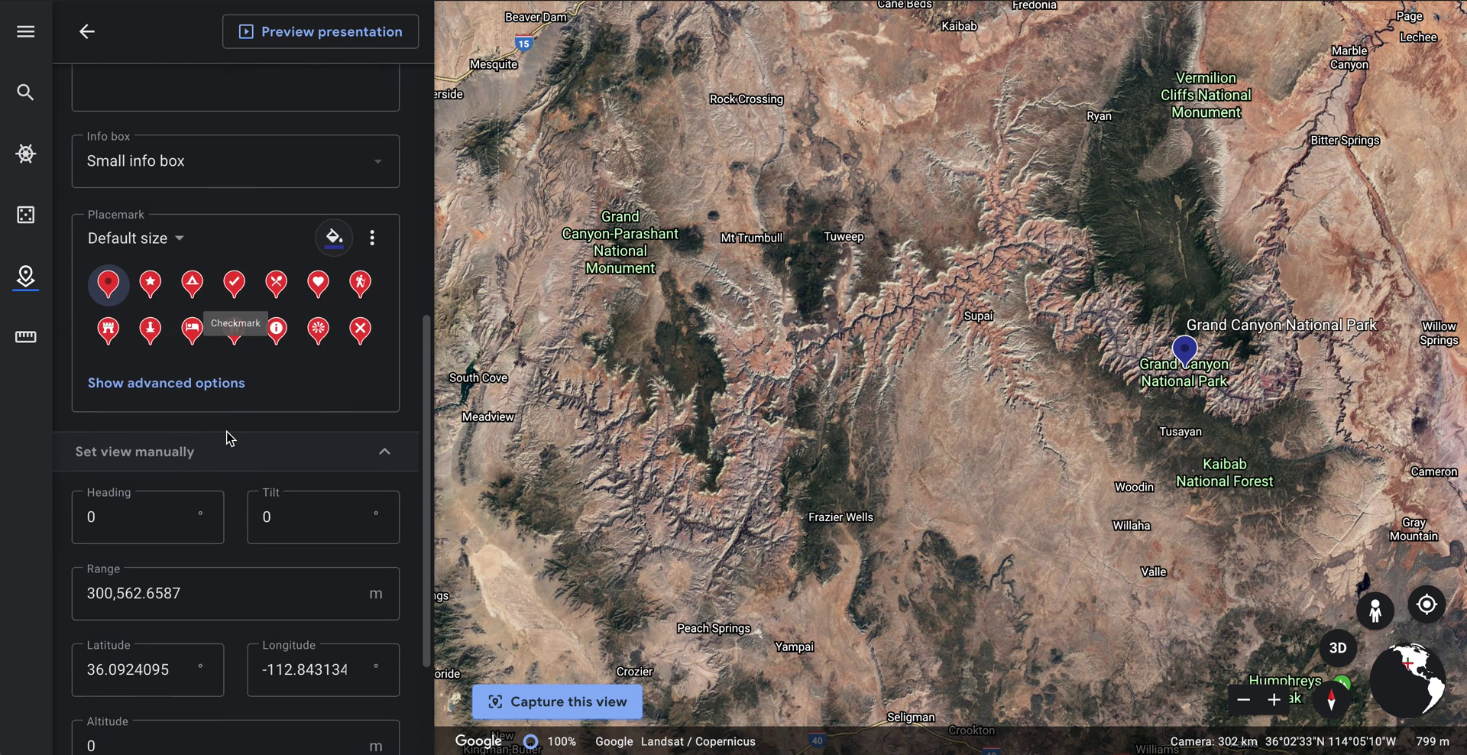
{"action": "scroll", "coordinate": [227, 434], "scroll_direction": "up", "scroll_amount": 8}
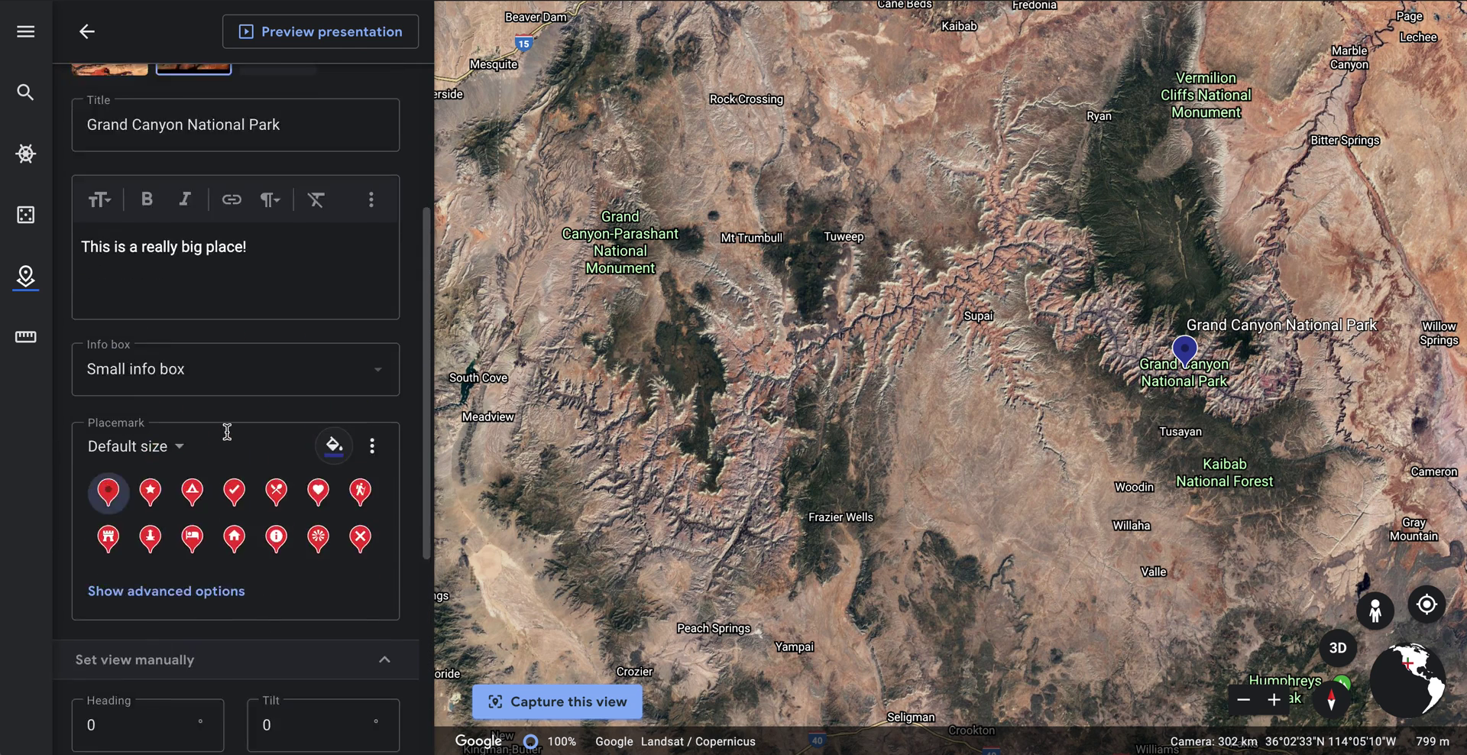
{"action": "left_click", "coordinate": [87, 32]}
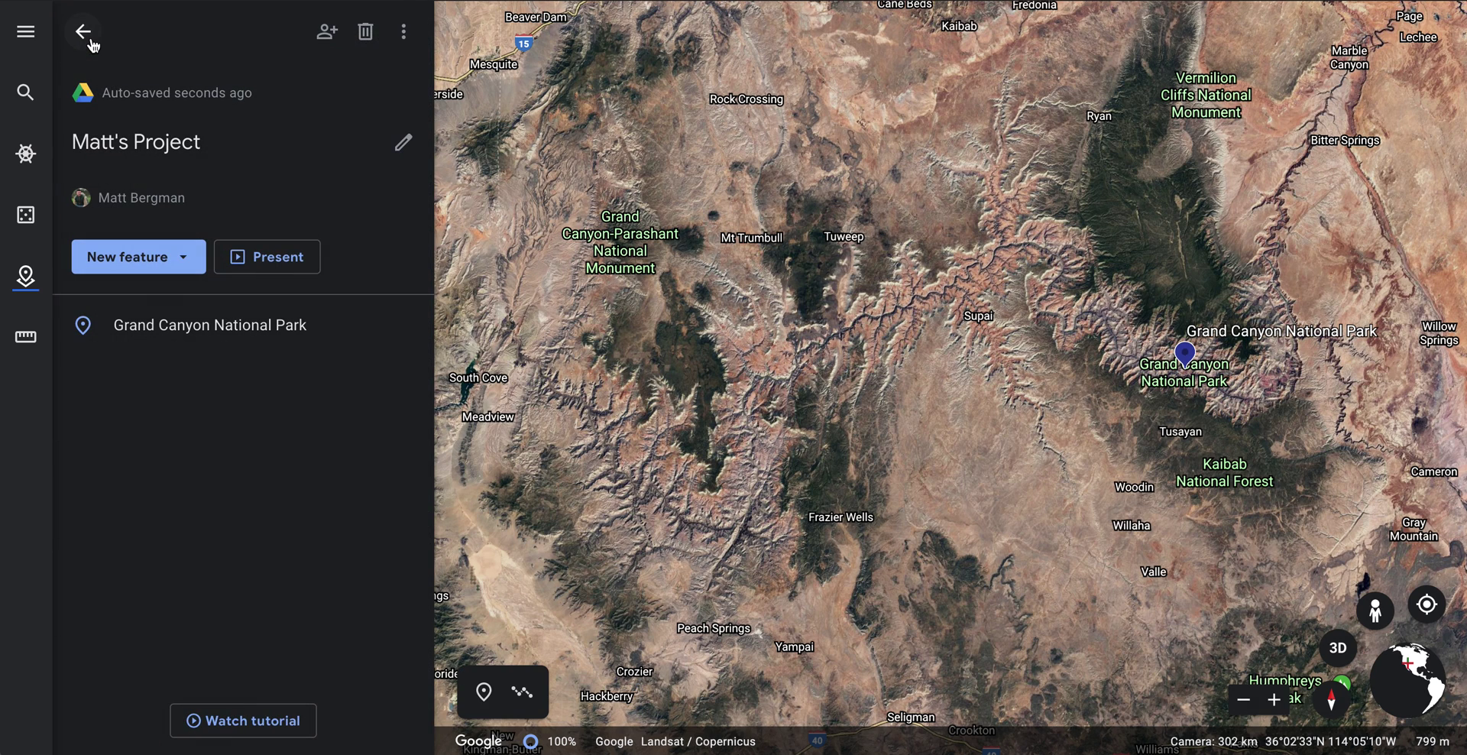
- Pin a placemark titled 'Mt Trumbull' on Mt Trumbull, save it, and open its editor
{"action": "left_click", "coordinate": [168, 272]}
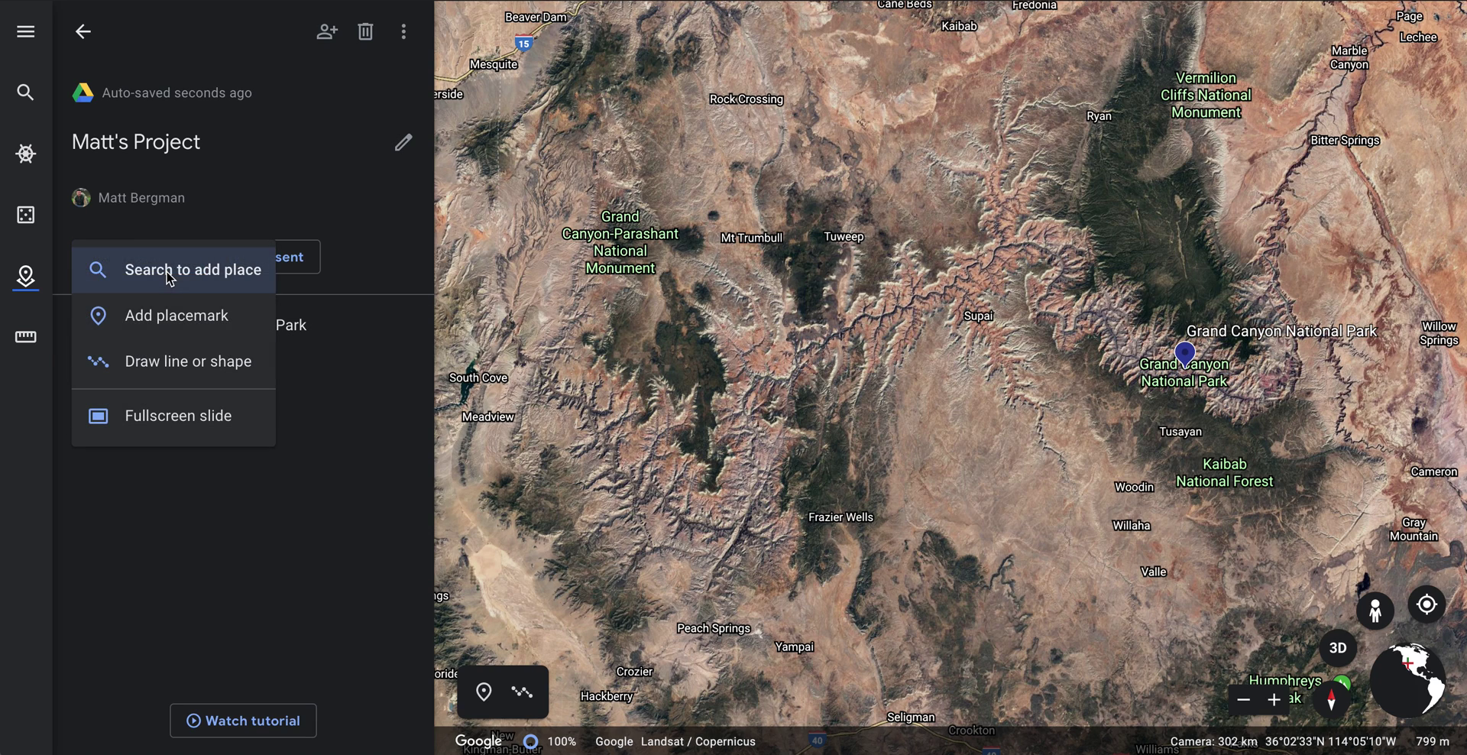
{"action": "left_click", "coordinate": [184, 334]}
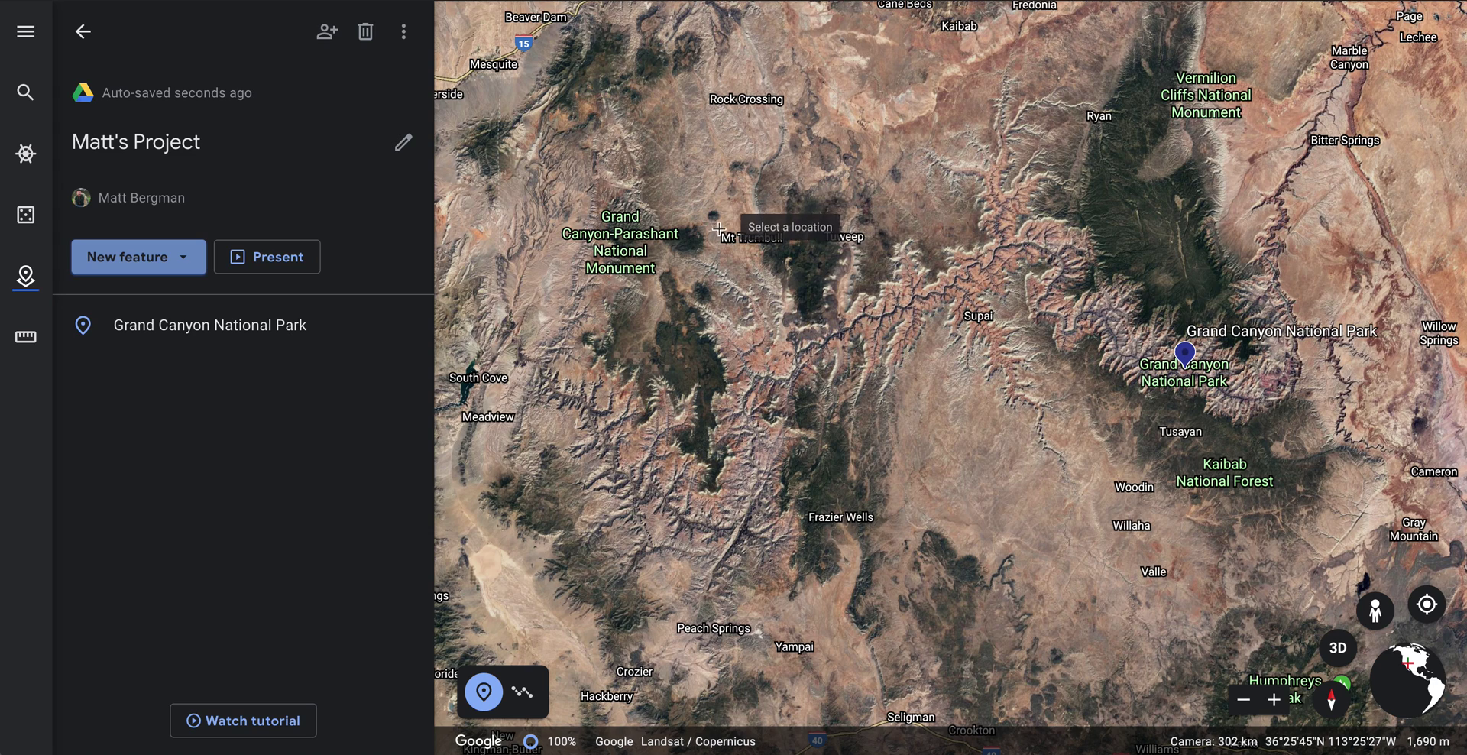
{"action": "left_click", "coordinate": [724, 224]}
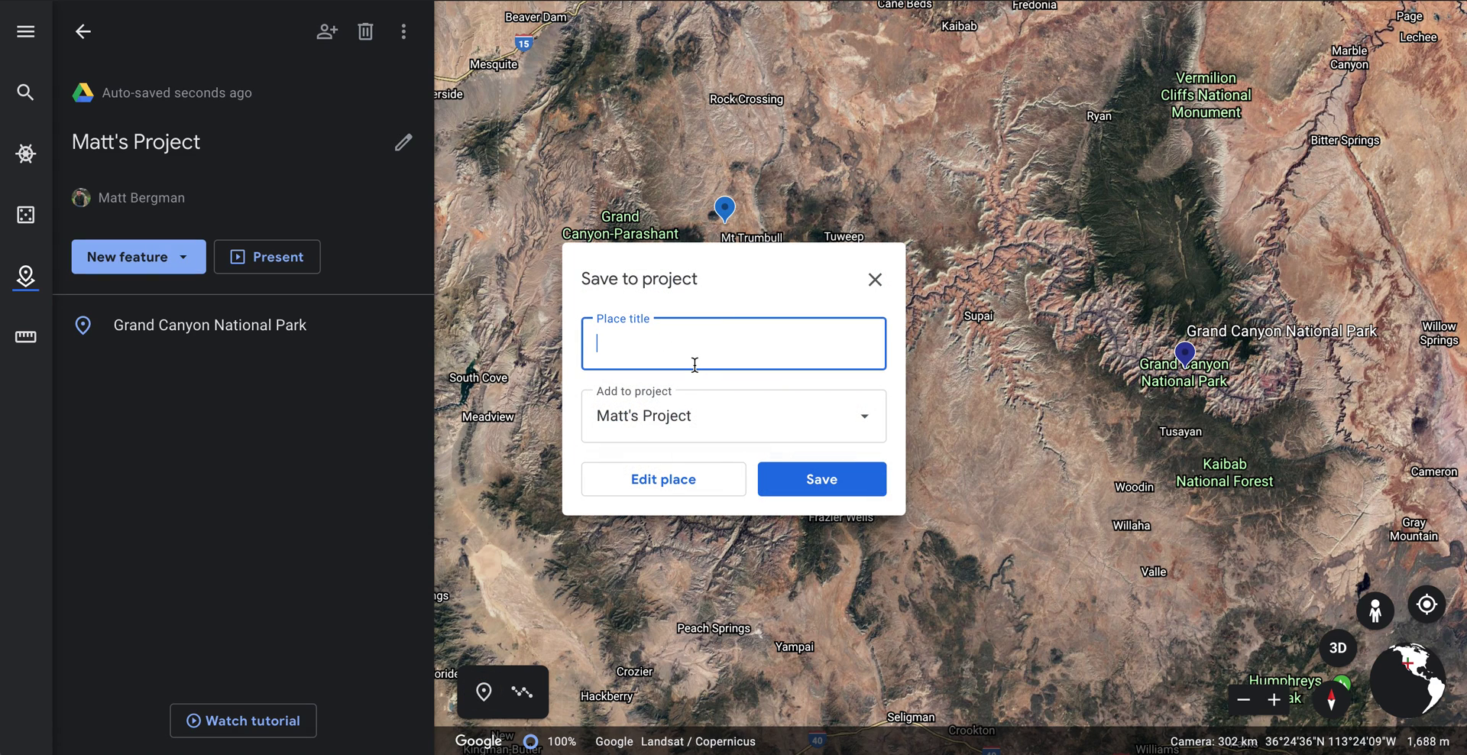
{"action": "type", "text": "Mt Trumble"}
{"action": "key", "text": "BackSpace"}
{"action": "left_click", "coordinate": [805, 480]}
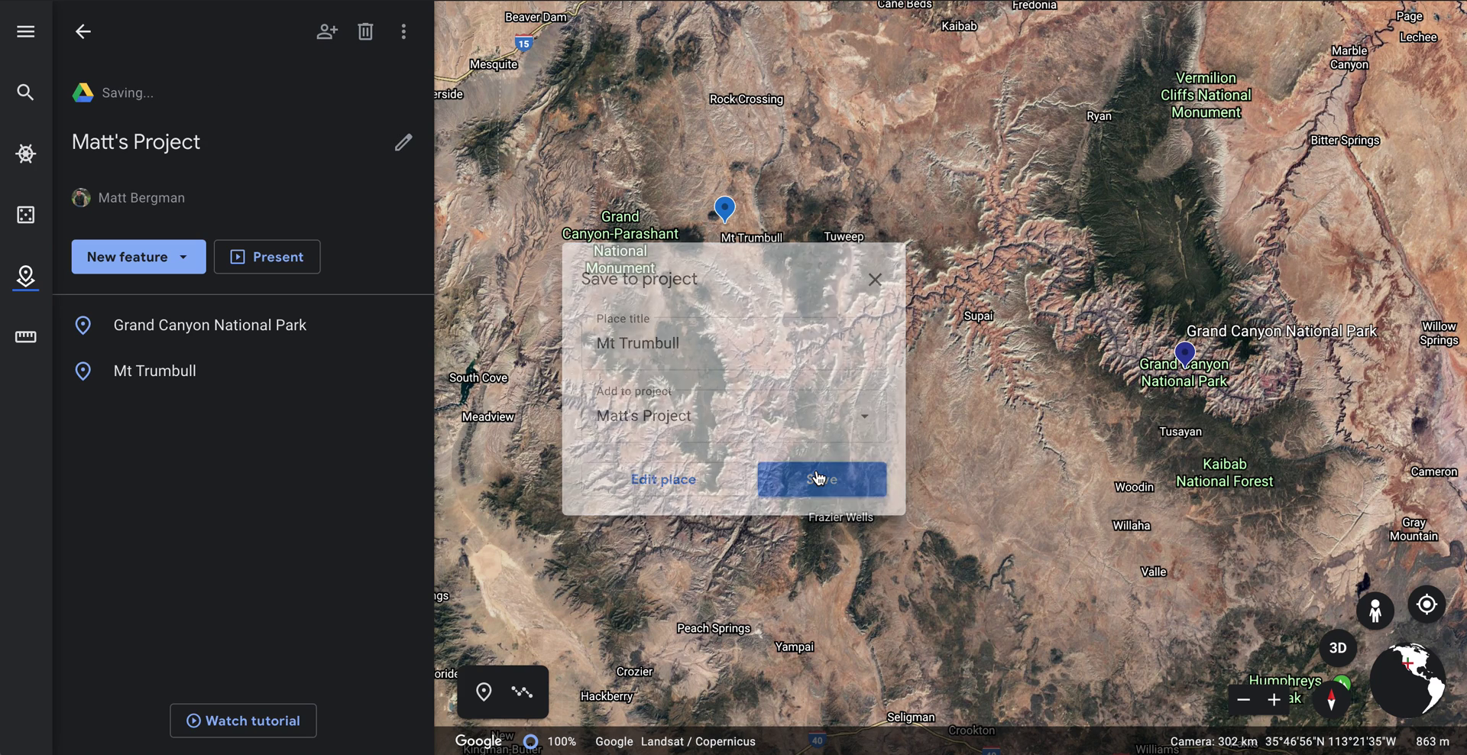
{"action": "left_click", "coordinate": [300, 372]}
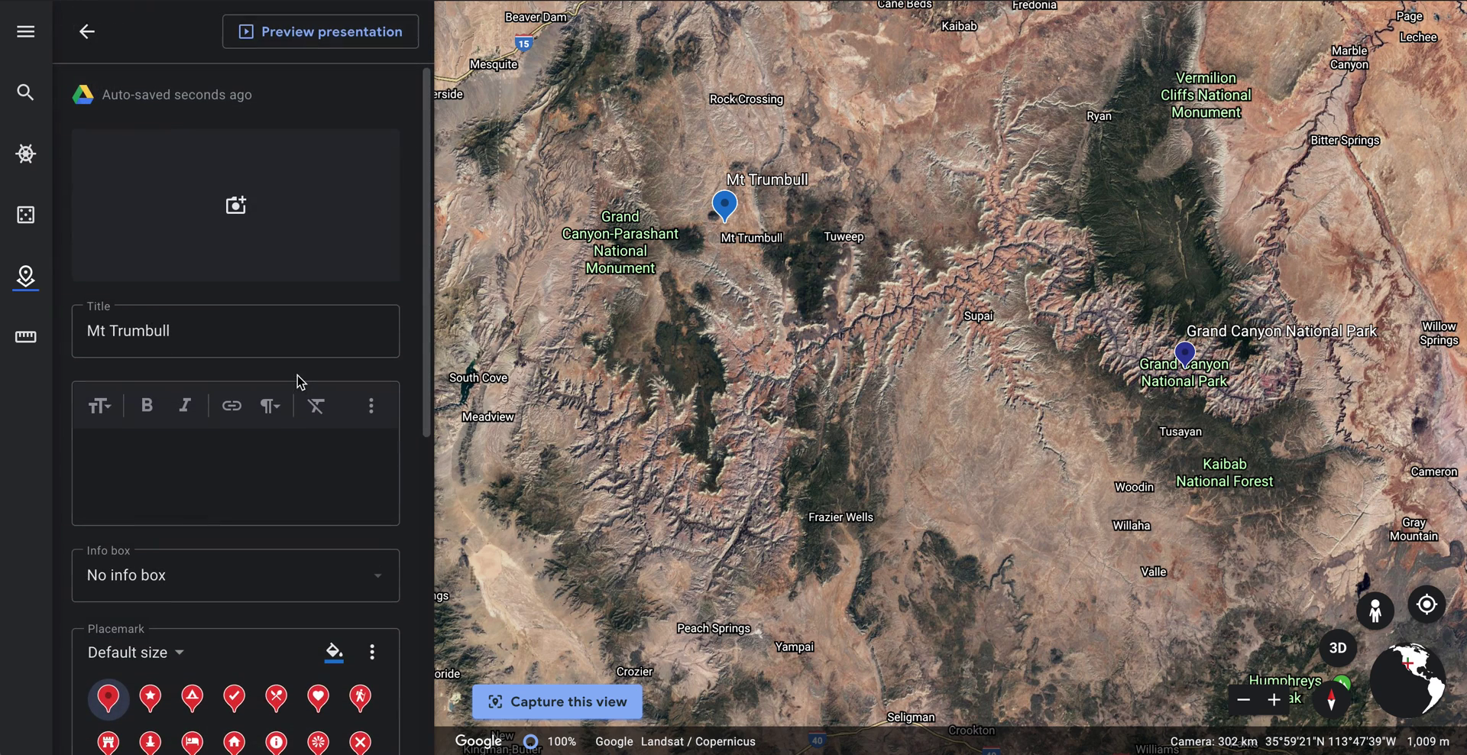
- Start a Mt Trumbull description ('Add co'), then close the editor and list the new-feature options
{"action": "left_click", "coordinate": [154, 497]}
{"action": "type", "text": "Add content"}
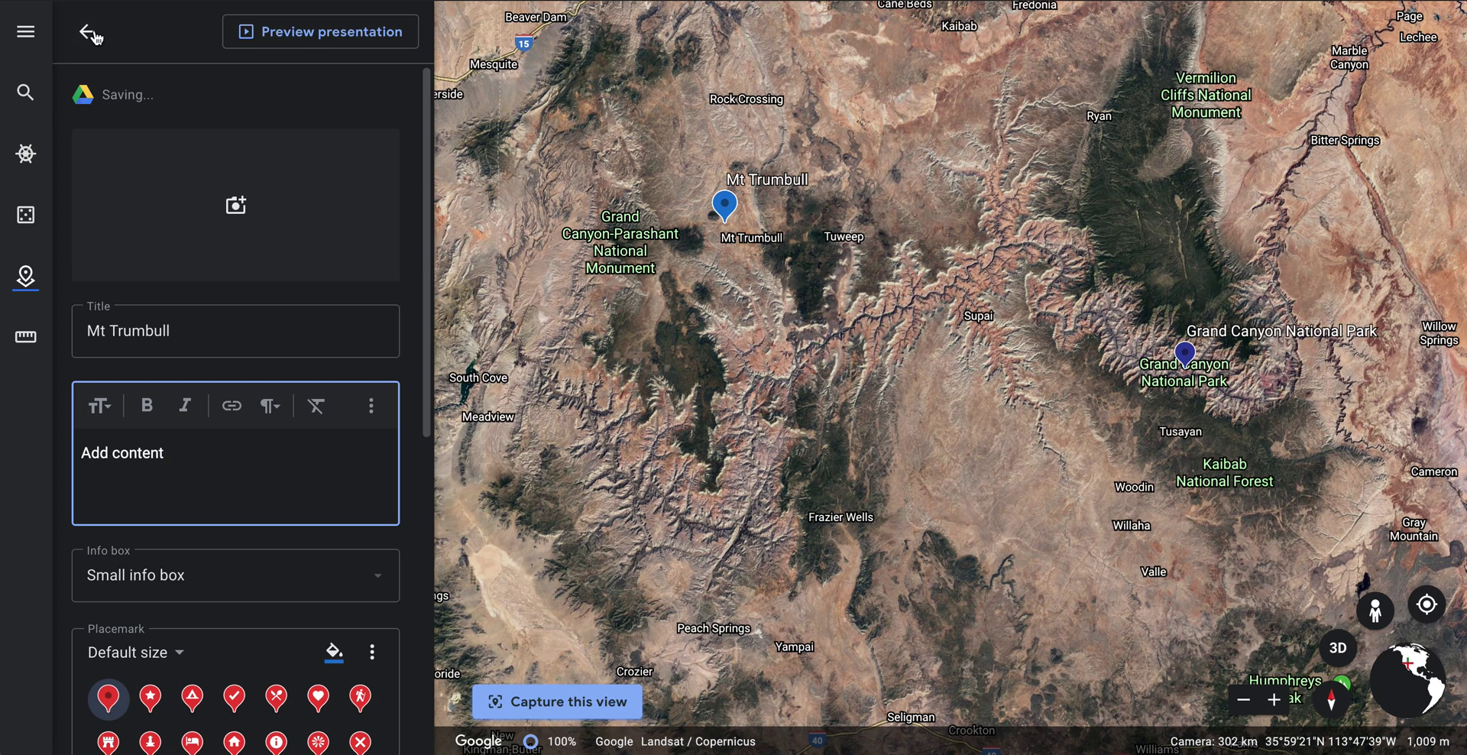
{"action": "left_click", "coordinate": [88, 31]}
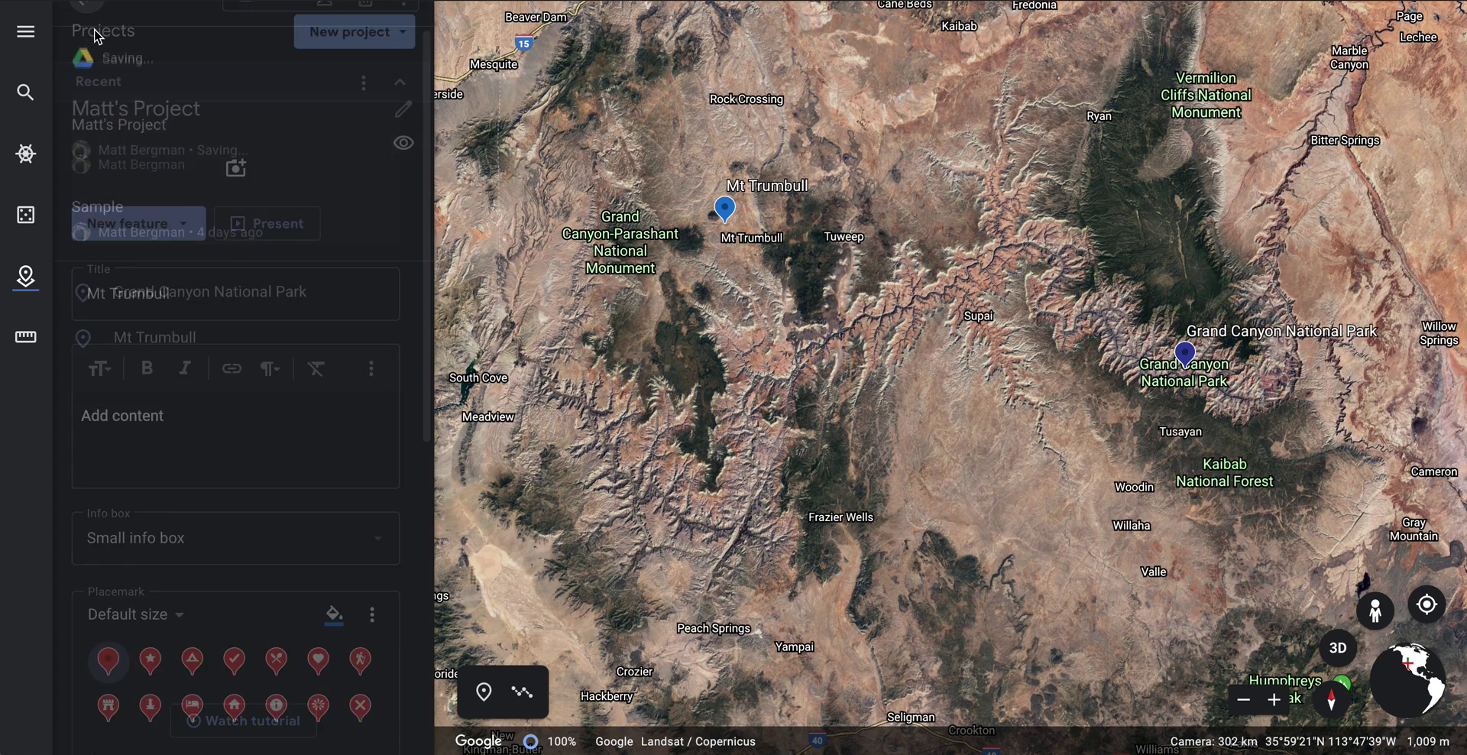
{"action": "left_click", "coordinate": [148, 269]}
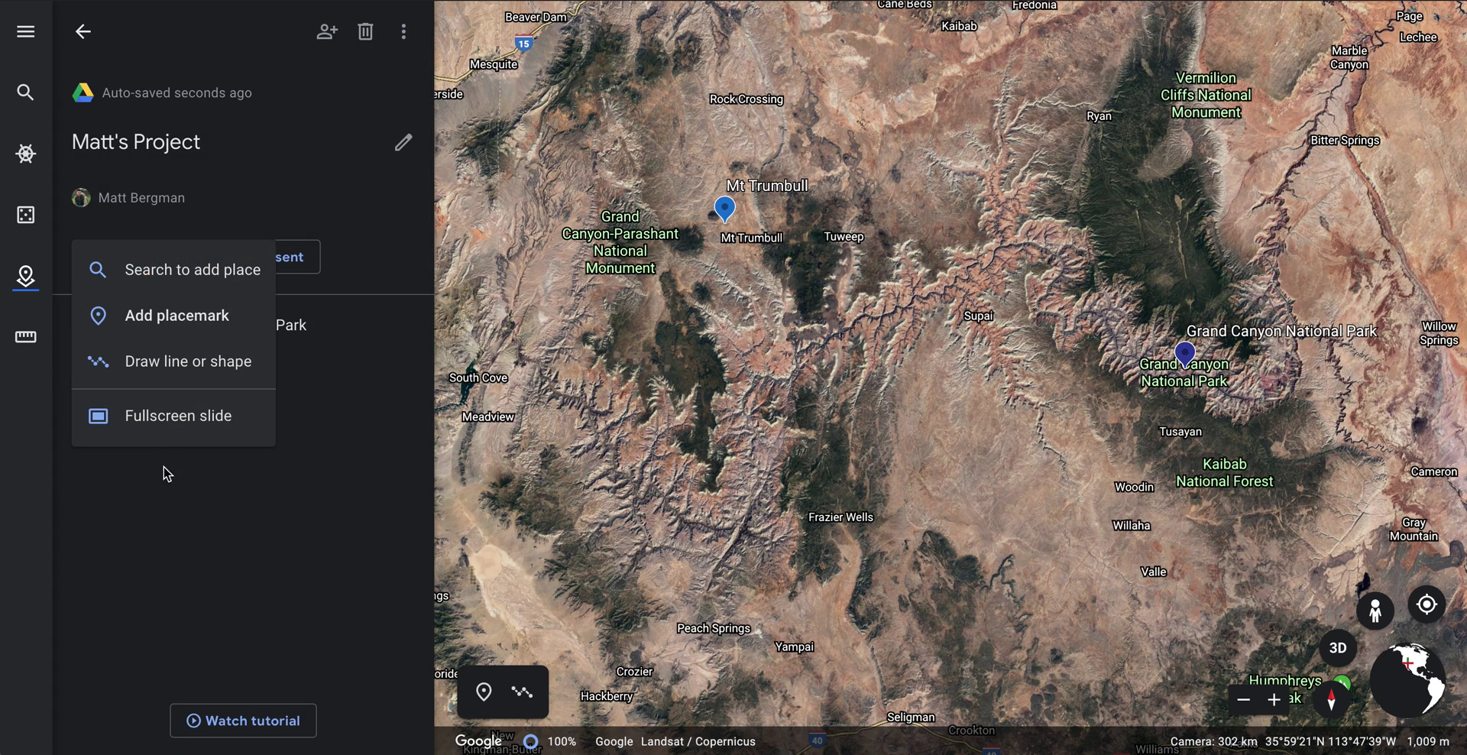
- Draw a five-point line from Mt Trumbull to Grand Canyon National Park and save it as 'Trail'
{"action": "left_click", "coordinate": [195, 361]}
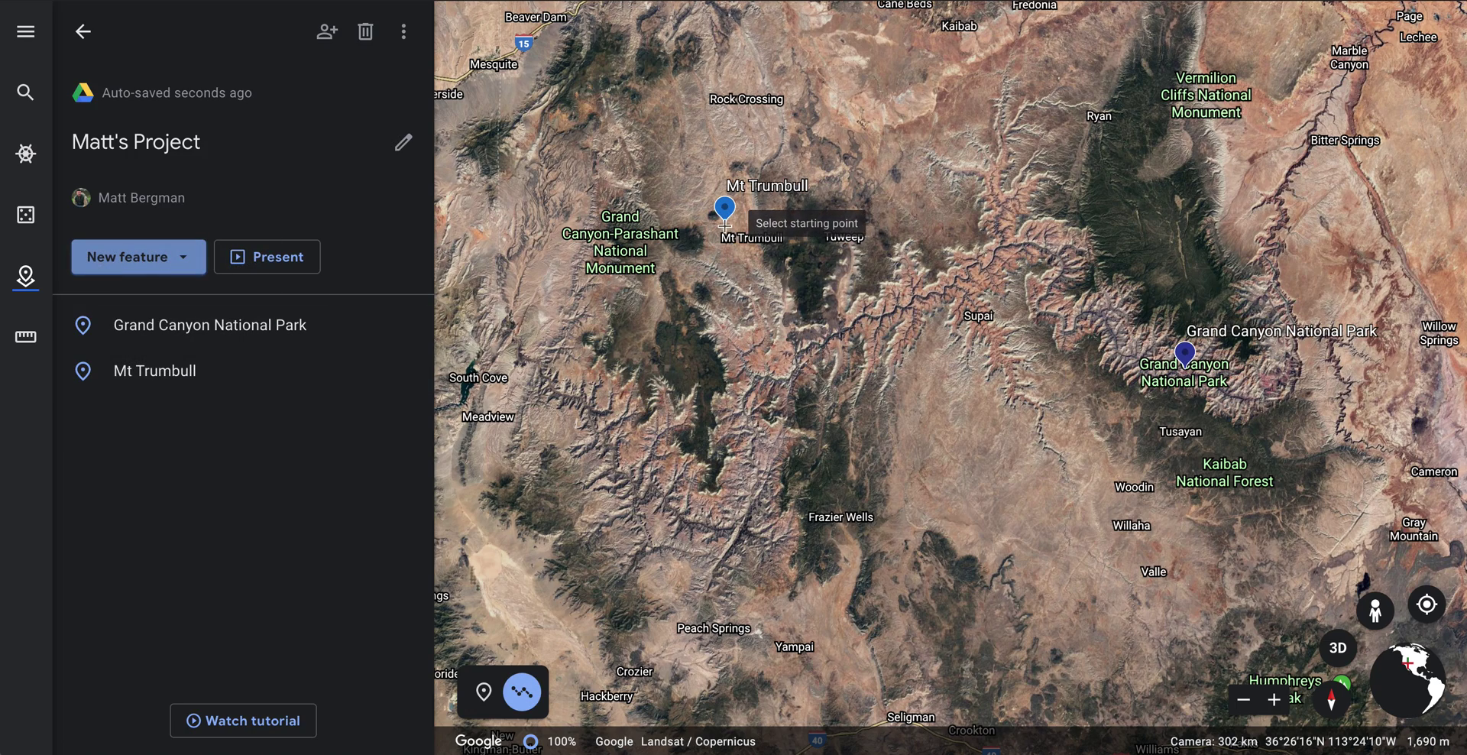
{"action": "left_click_drag", "start_coordinate": [725, 226], "coordinate": [724, 288]}
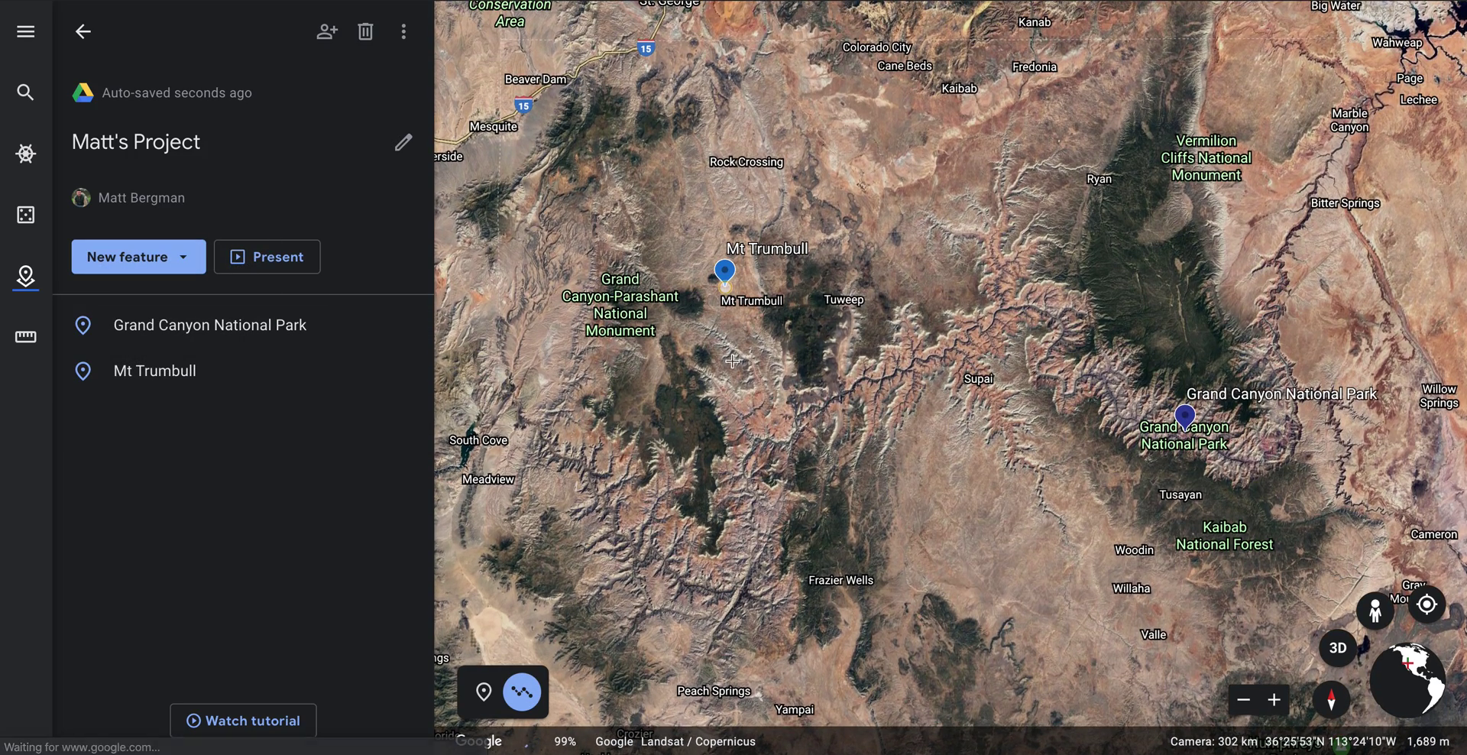
{"action": "left_click", "coordinate": [747, 423]}
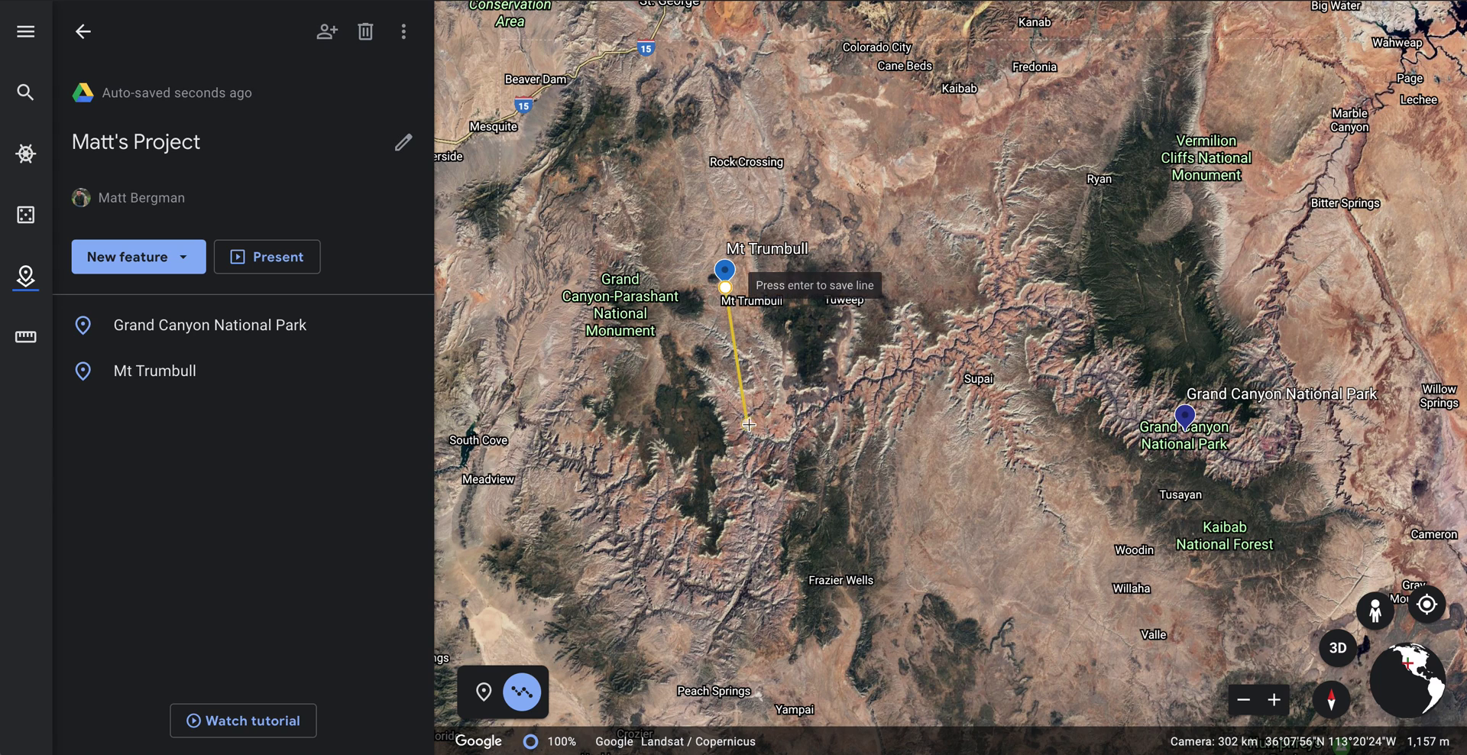
{"action": "left_click", "coordinate": [879, 381]}
{"action": "left_click", "coordinate": [994, 327]}
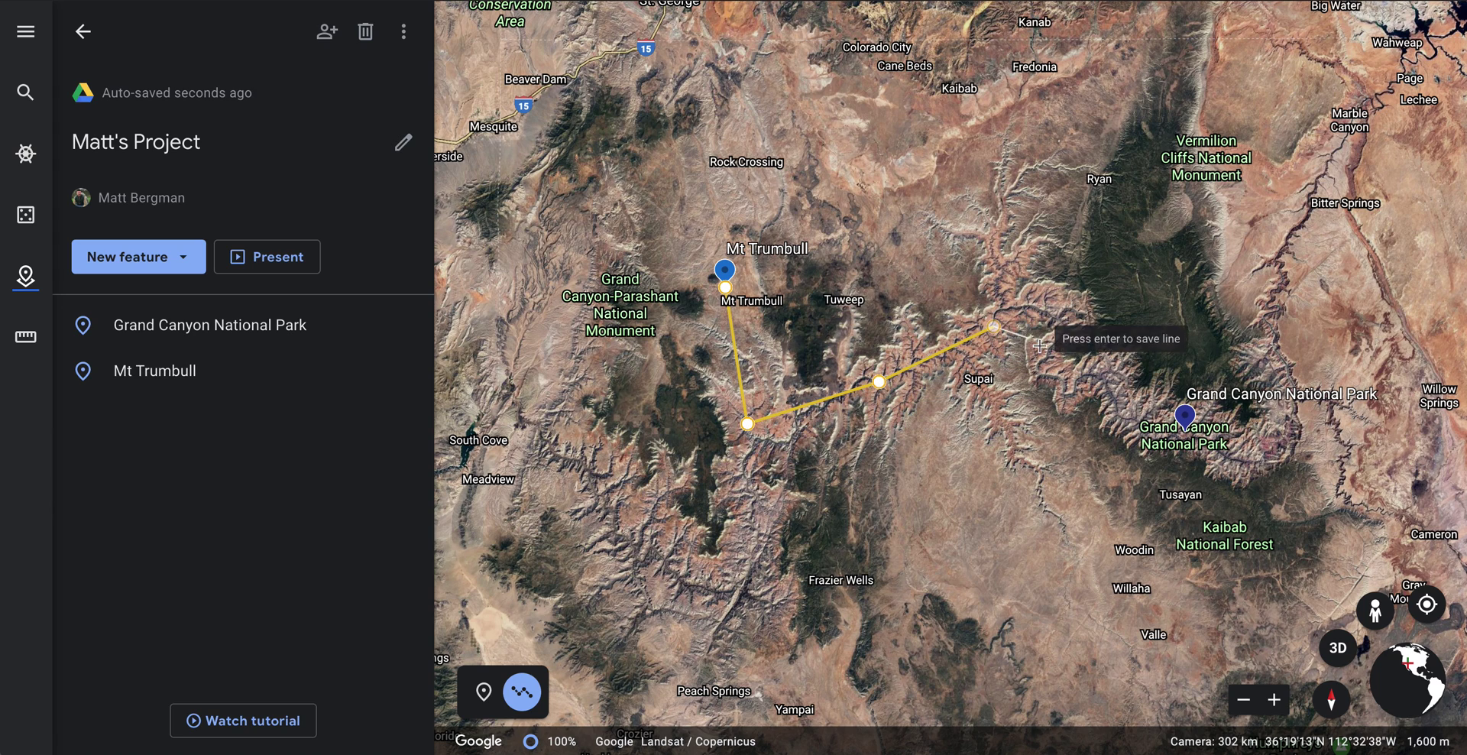
{"action": "left_click", "coordinate": [1093, 372]}
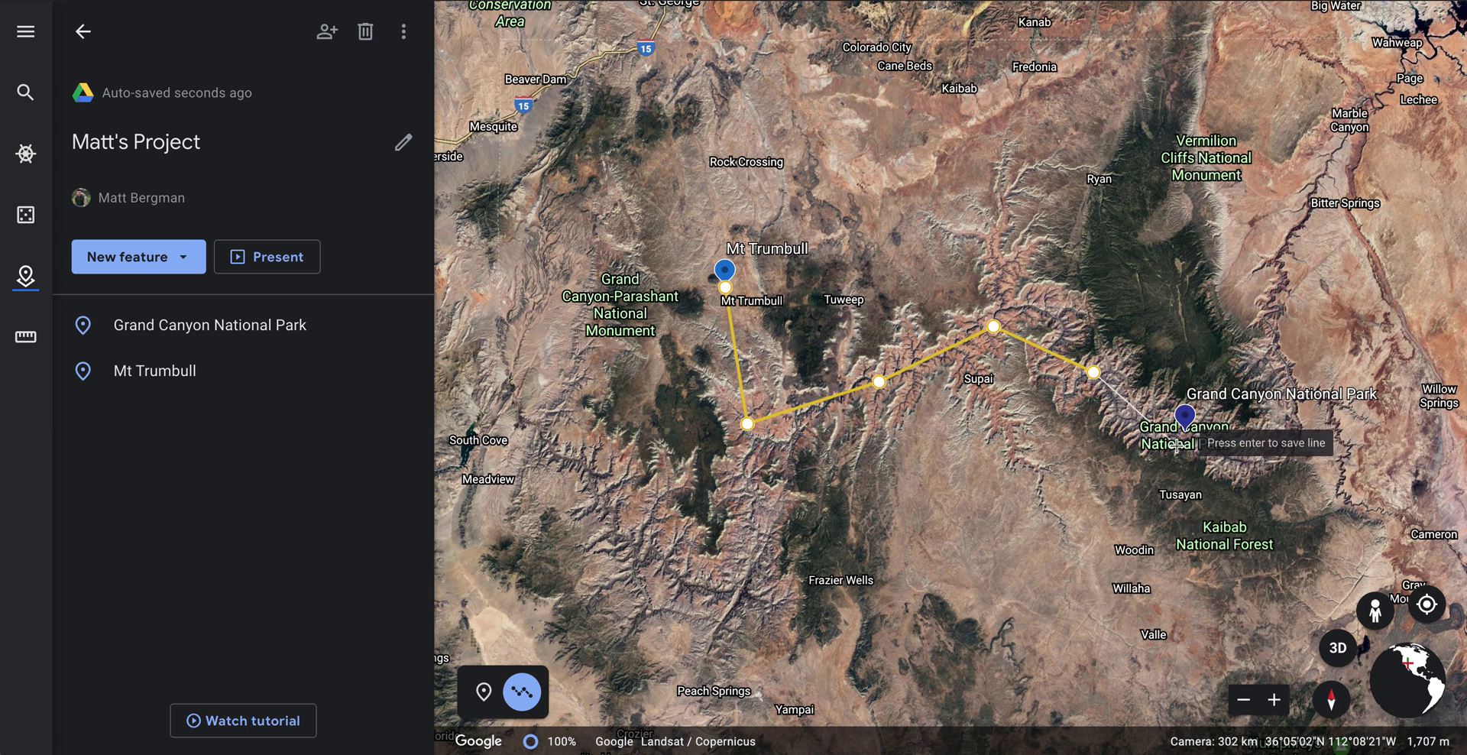
{"action": "left_click", "coordinate": [1177, 443]}
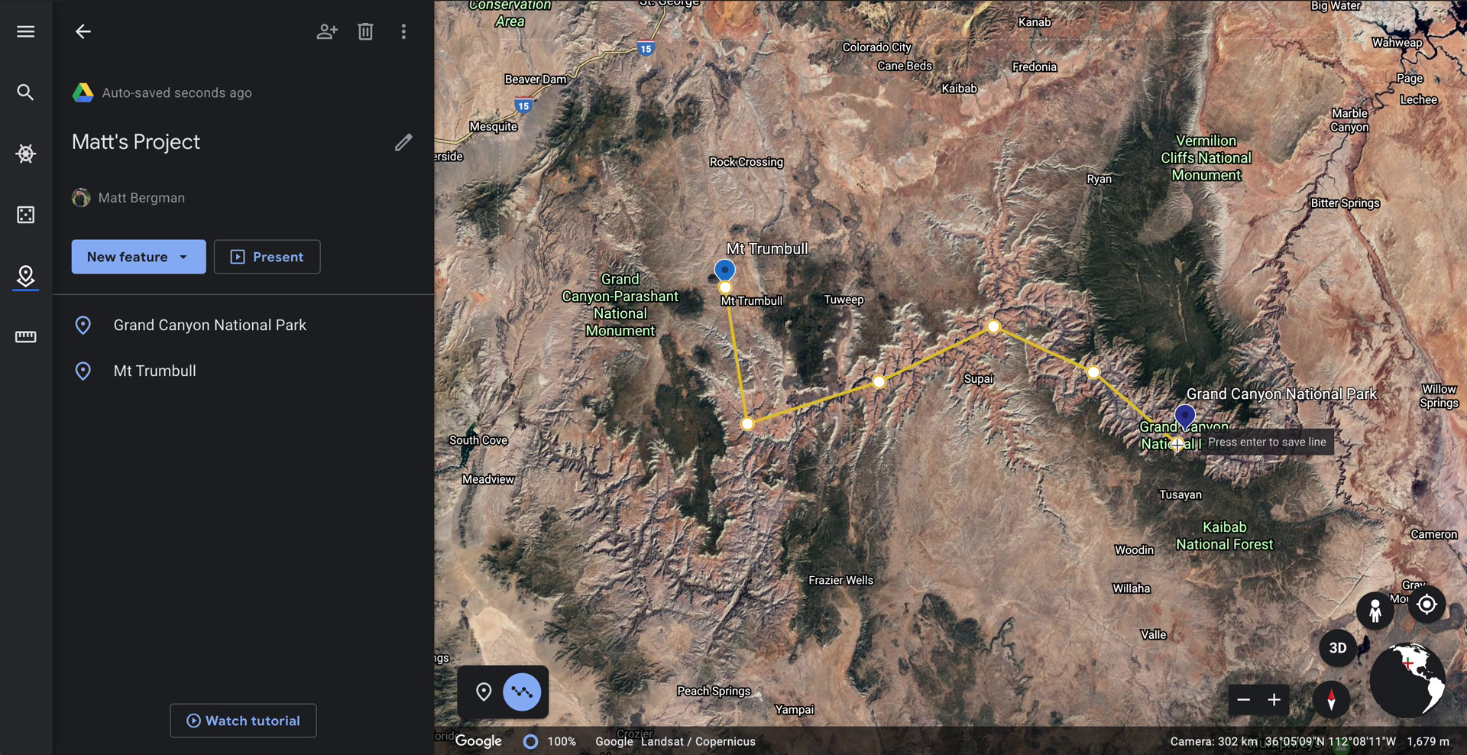
{"action": "key", "text": "Return"}
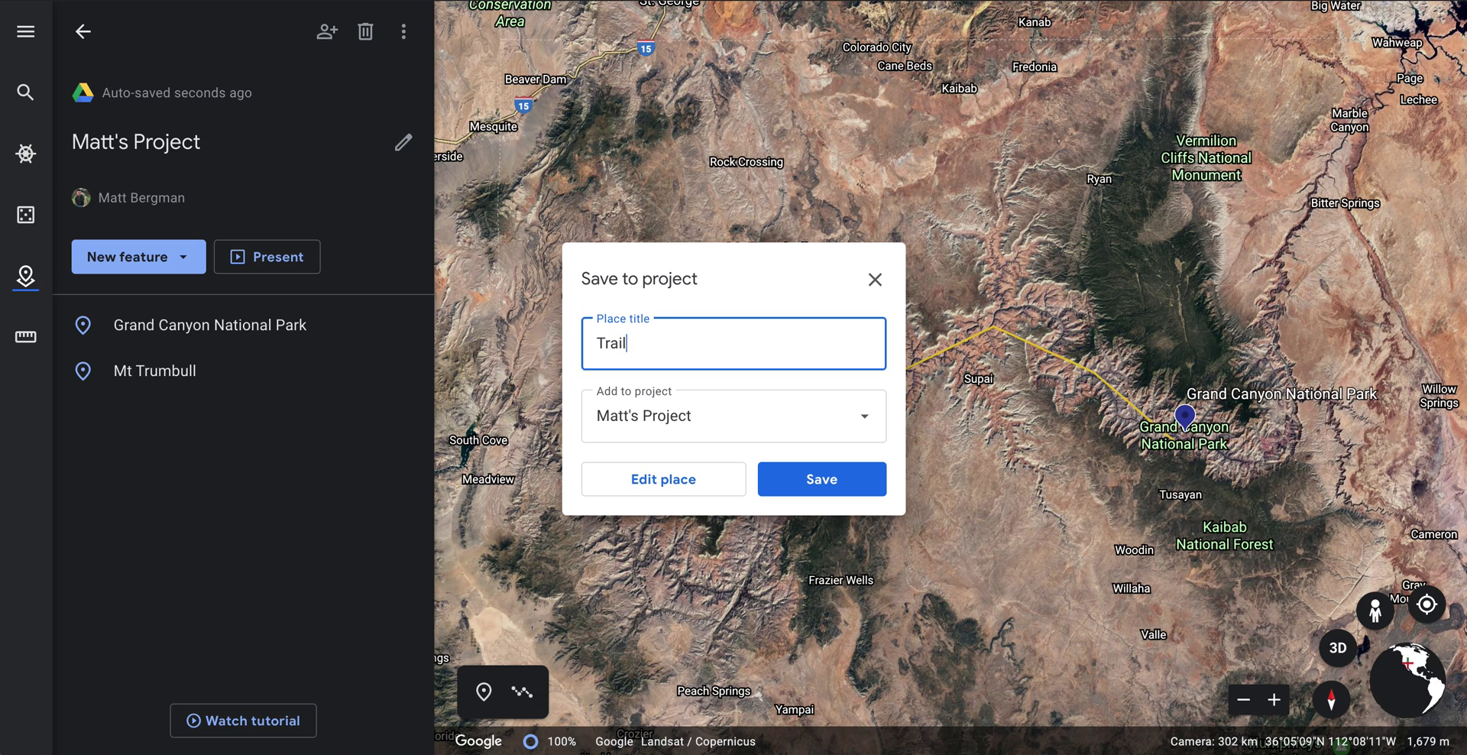
{"action": "left_click", "coordinate": [778, 479]}
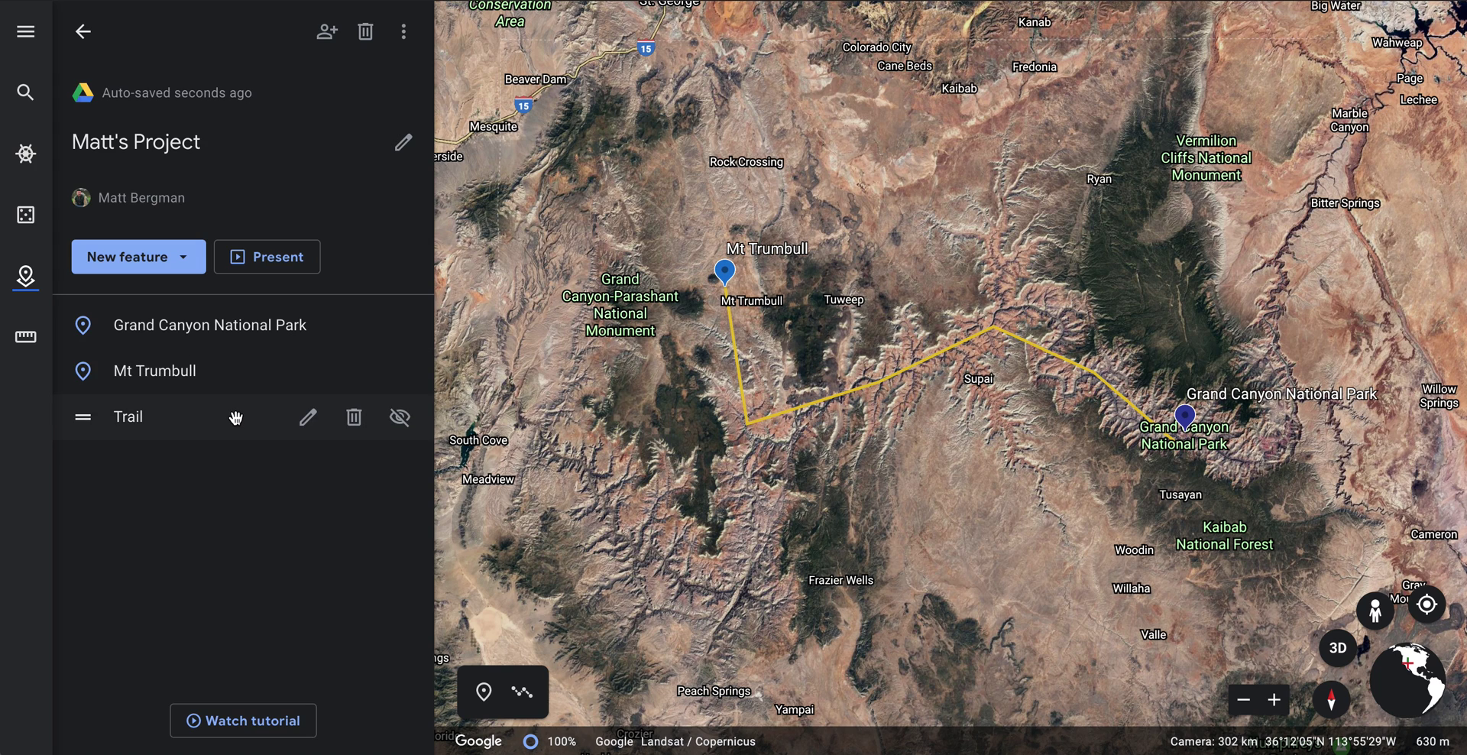
- Turn on view-only link sharing for the project and copy its shareable link
{"action": "left_click", "coordinate": [327, 33]}
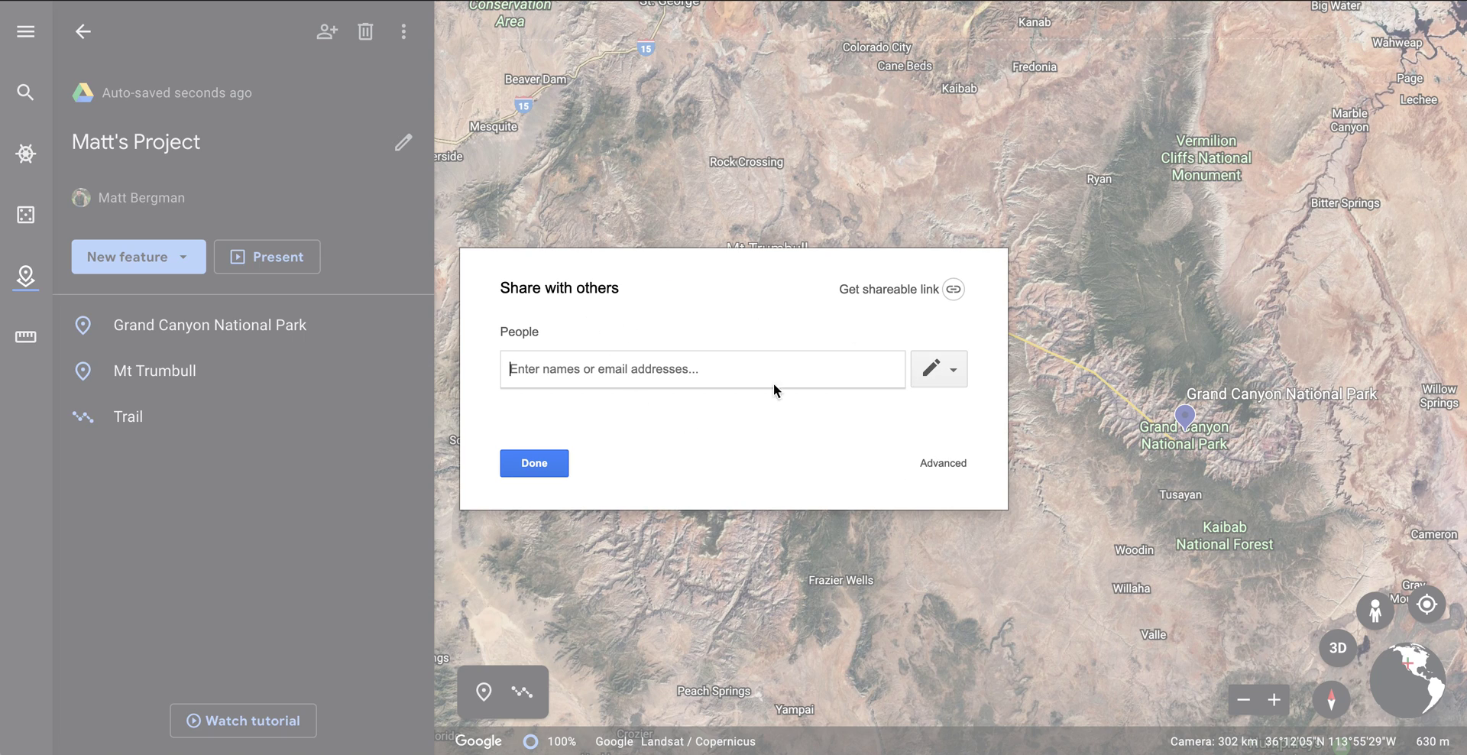
{"action": "left_click", "coordinate": [954, 295]}
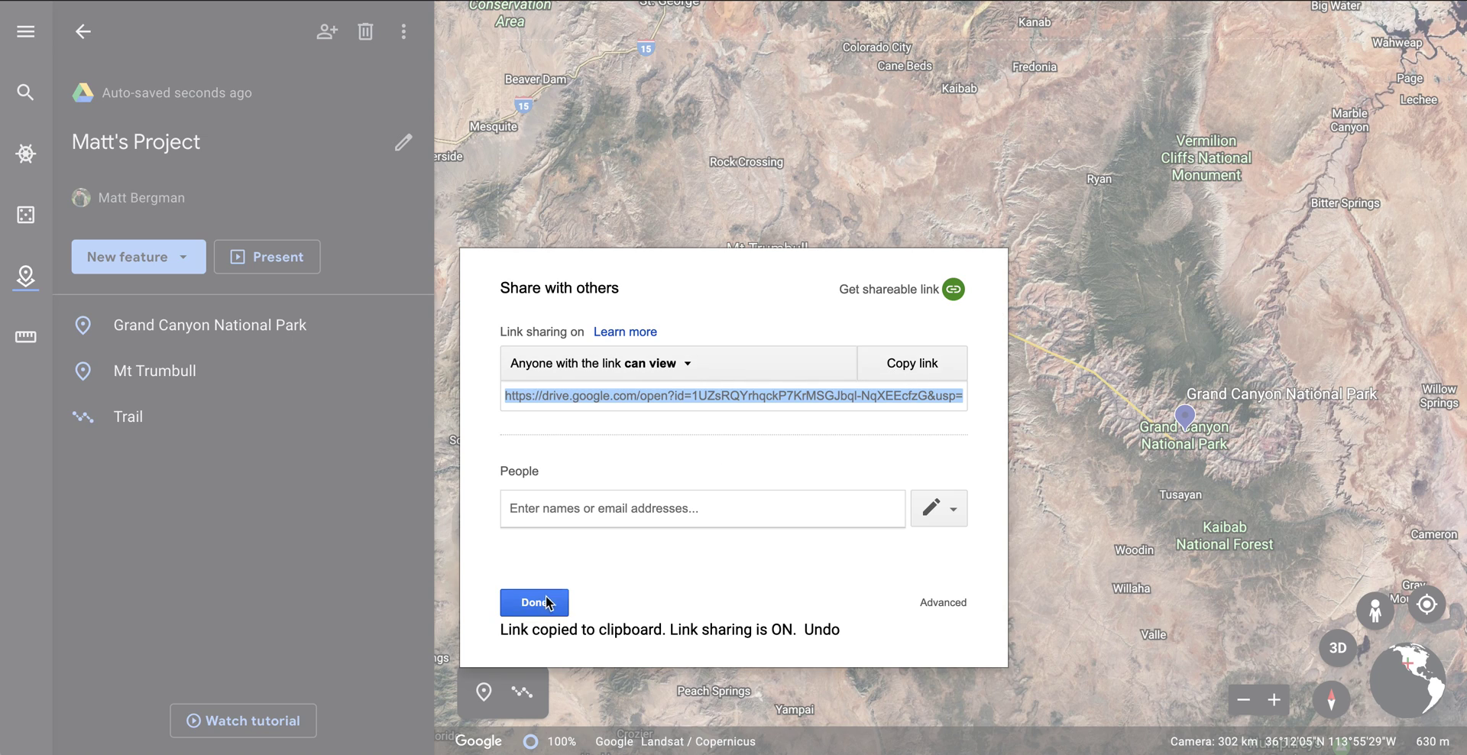
{"action": "left_click", "coordinate": [932, 365]}
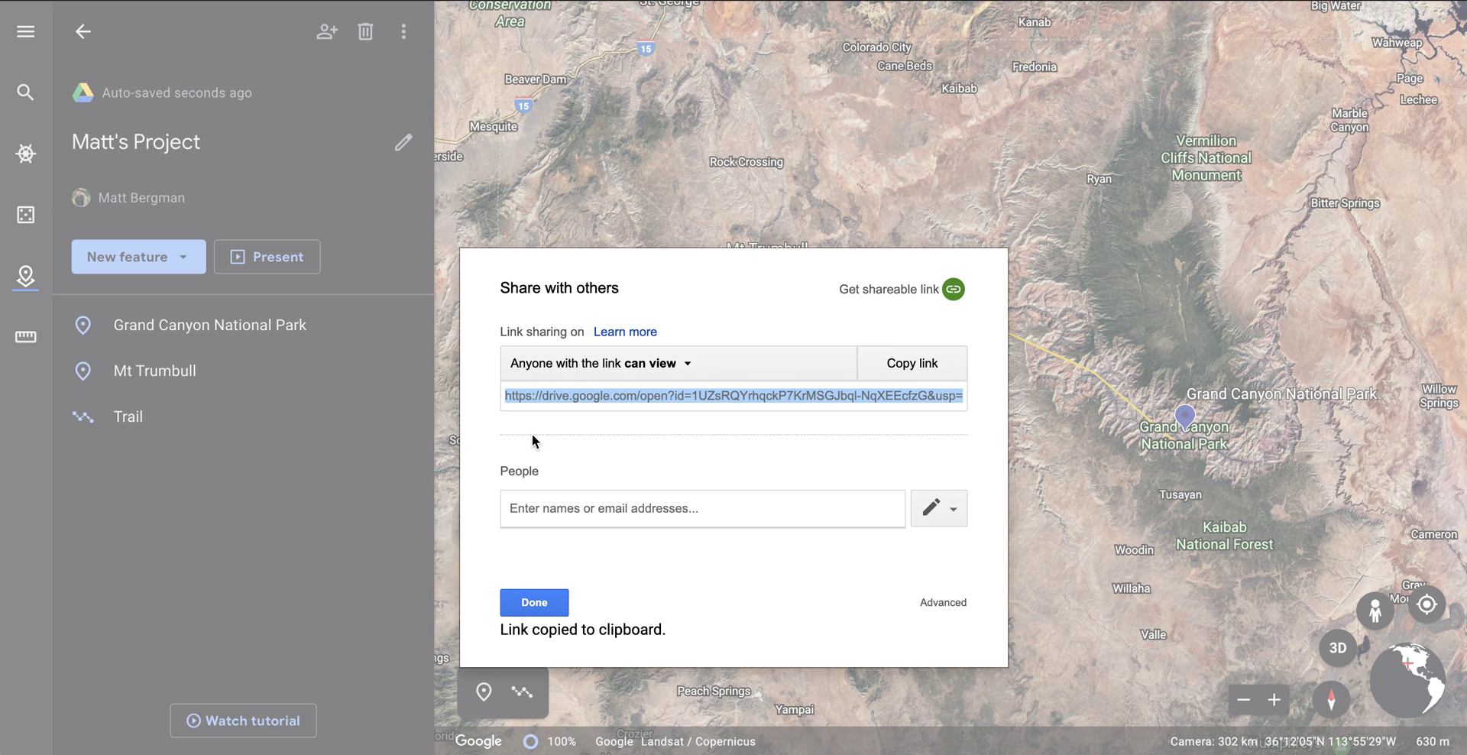
{"action": "left_click", "coordinate": [534, 603]}
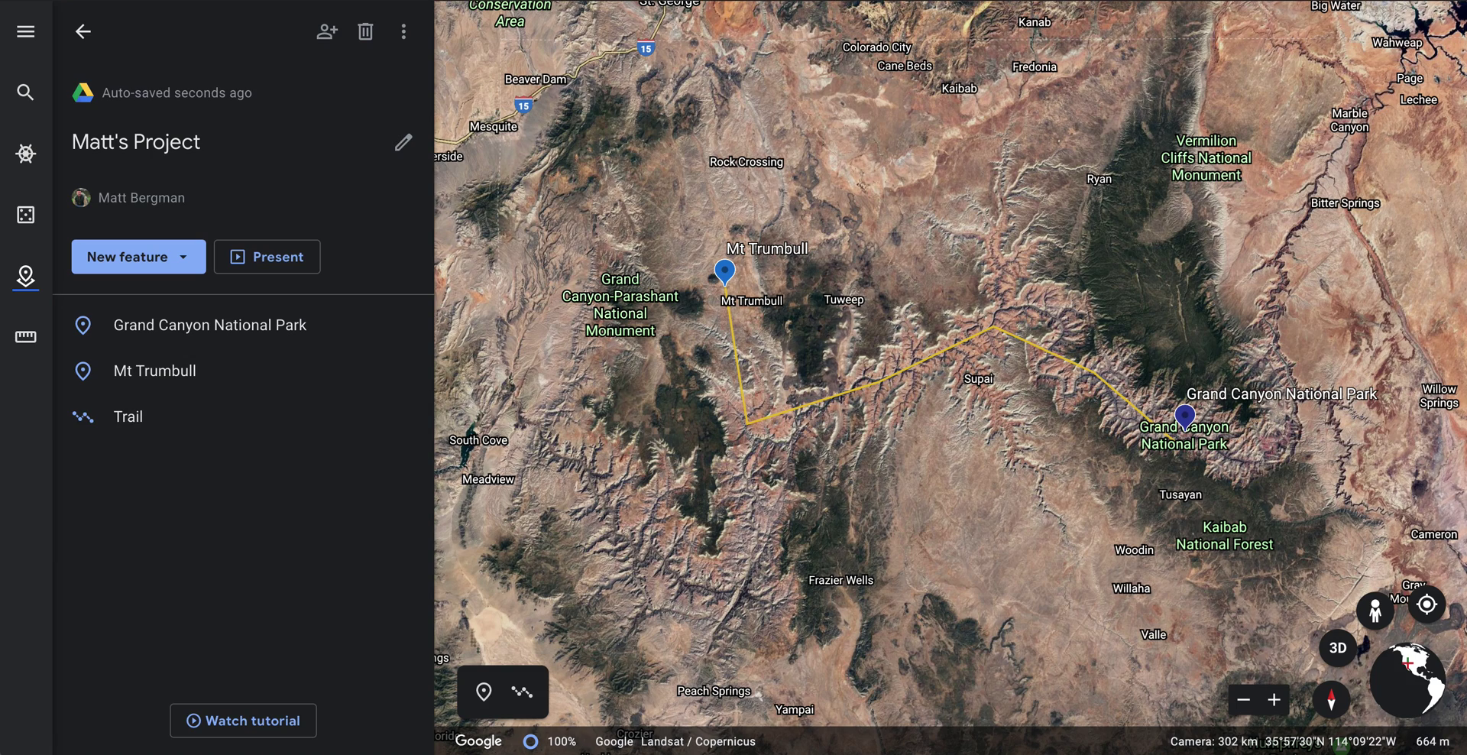
{"action": "left_click", "coordinate": [115, 0]}
- Load the copied project link in a private window and start presenting from Grand Canyon National Park
{"action": "left_click", "coordinate": [152, 2]}
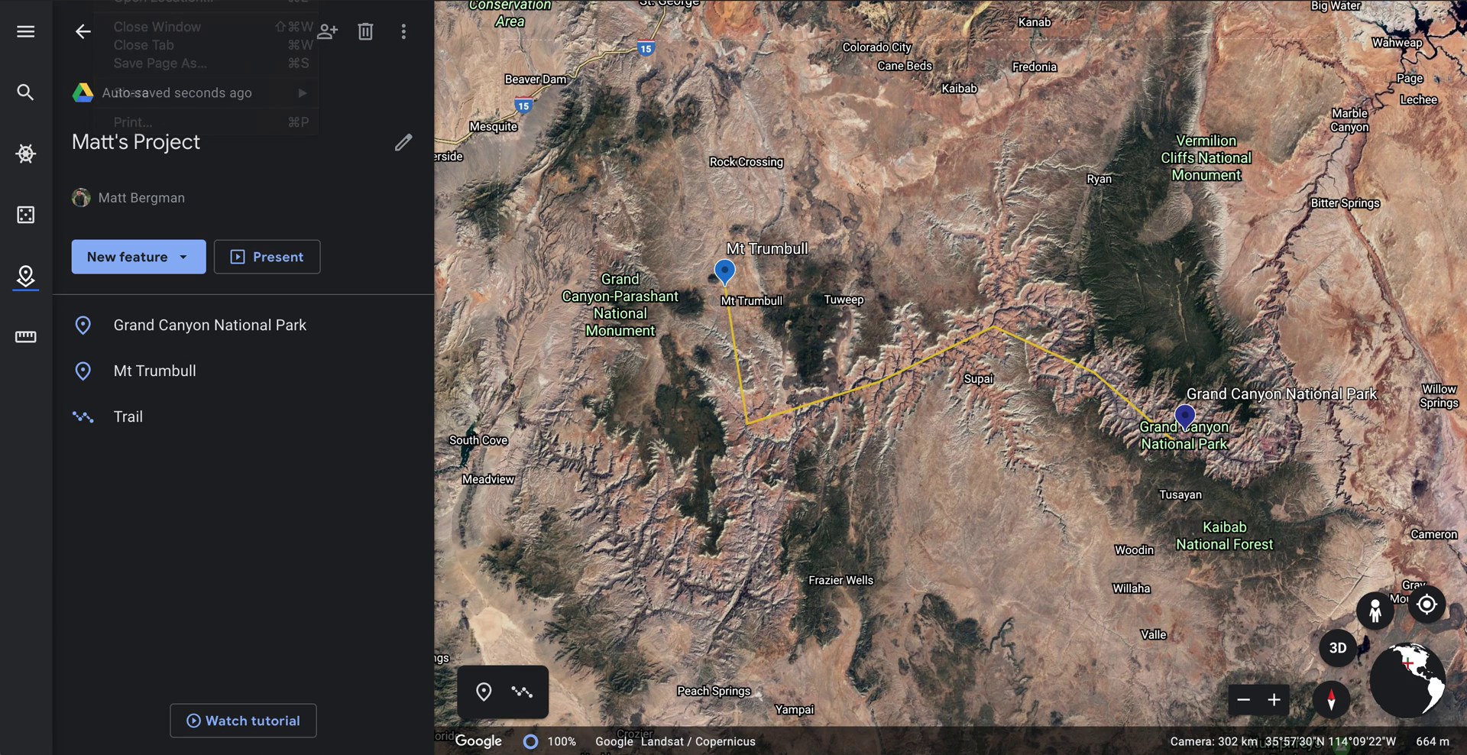
{"action": "key", "text": "super+v"}
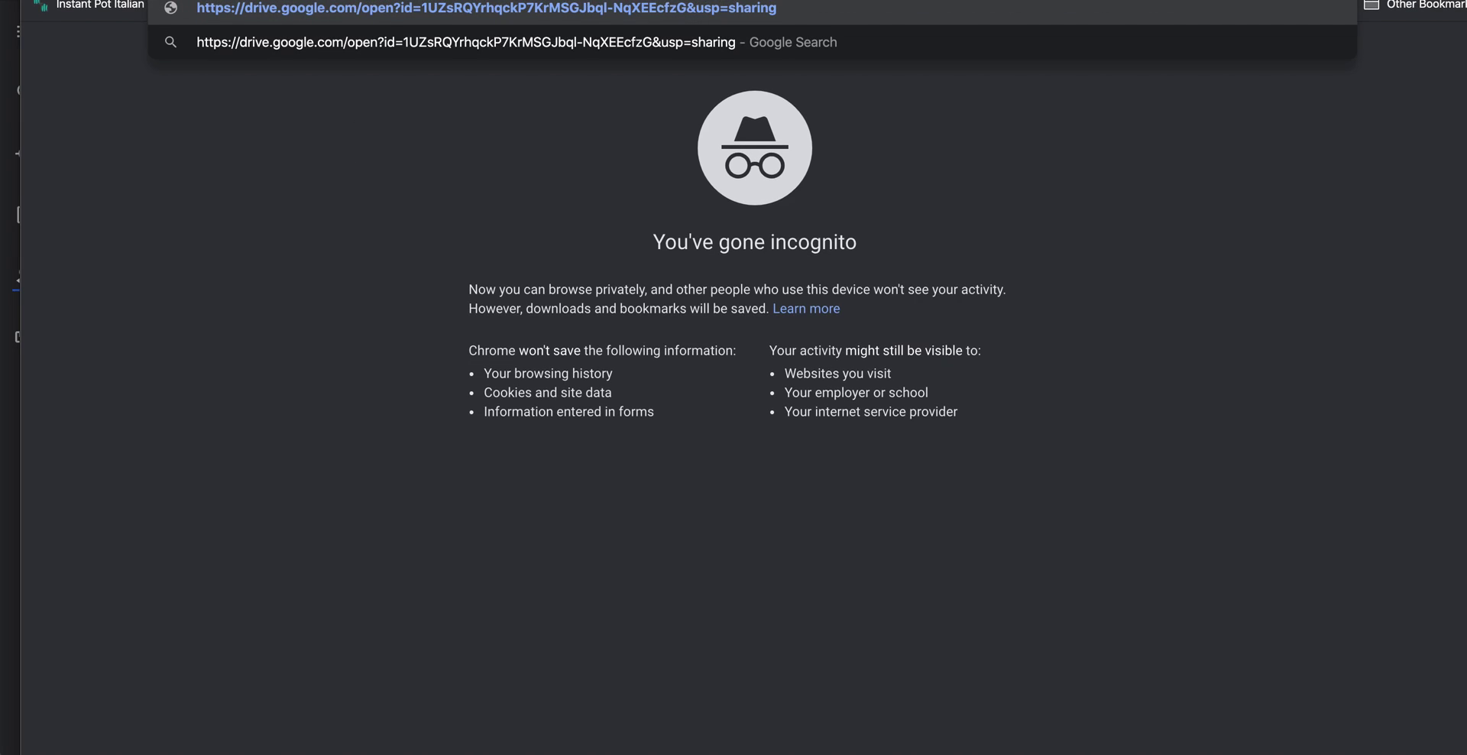
{"action": "key", "text": "Return"}
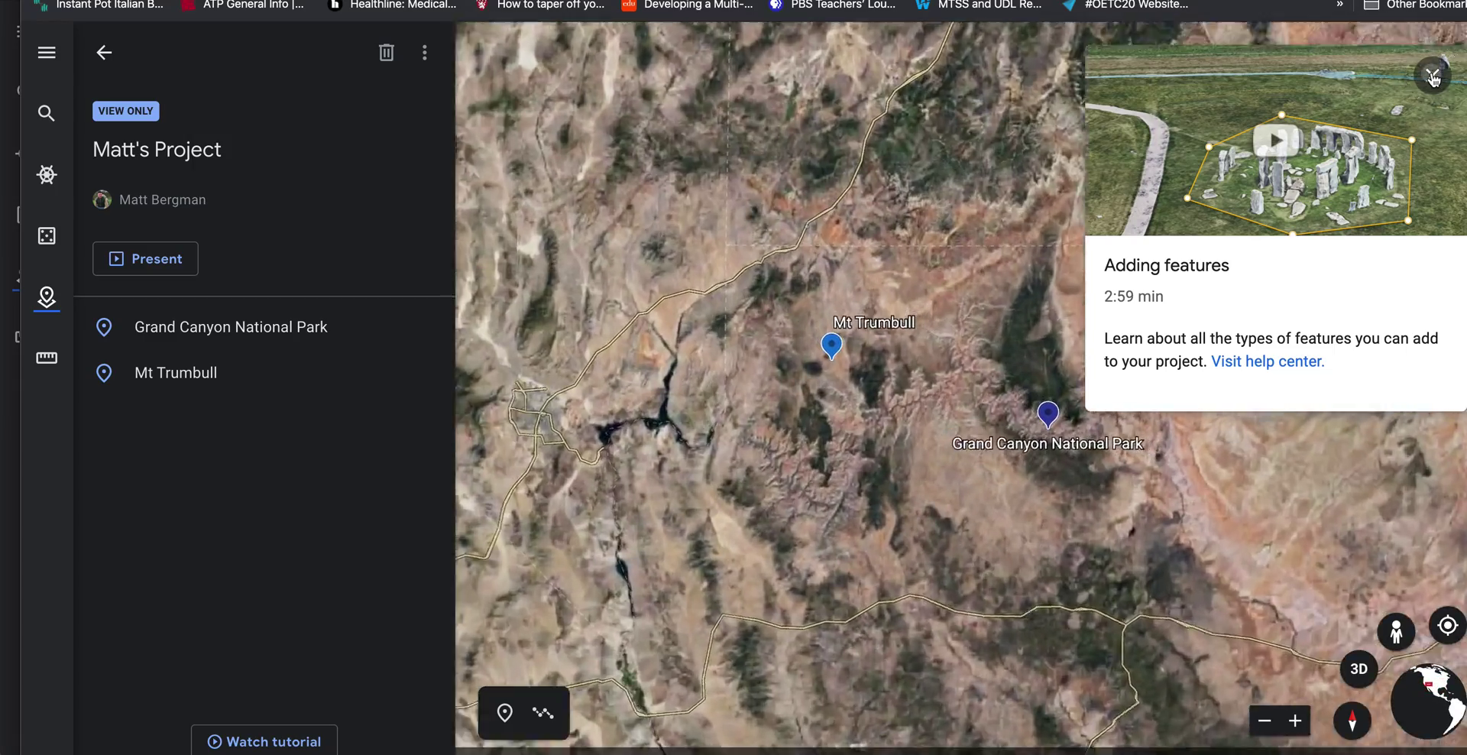
{"action": "left_click", "coordinate": [1433, 75]}
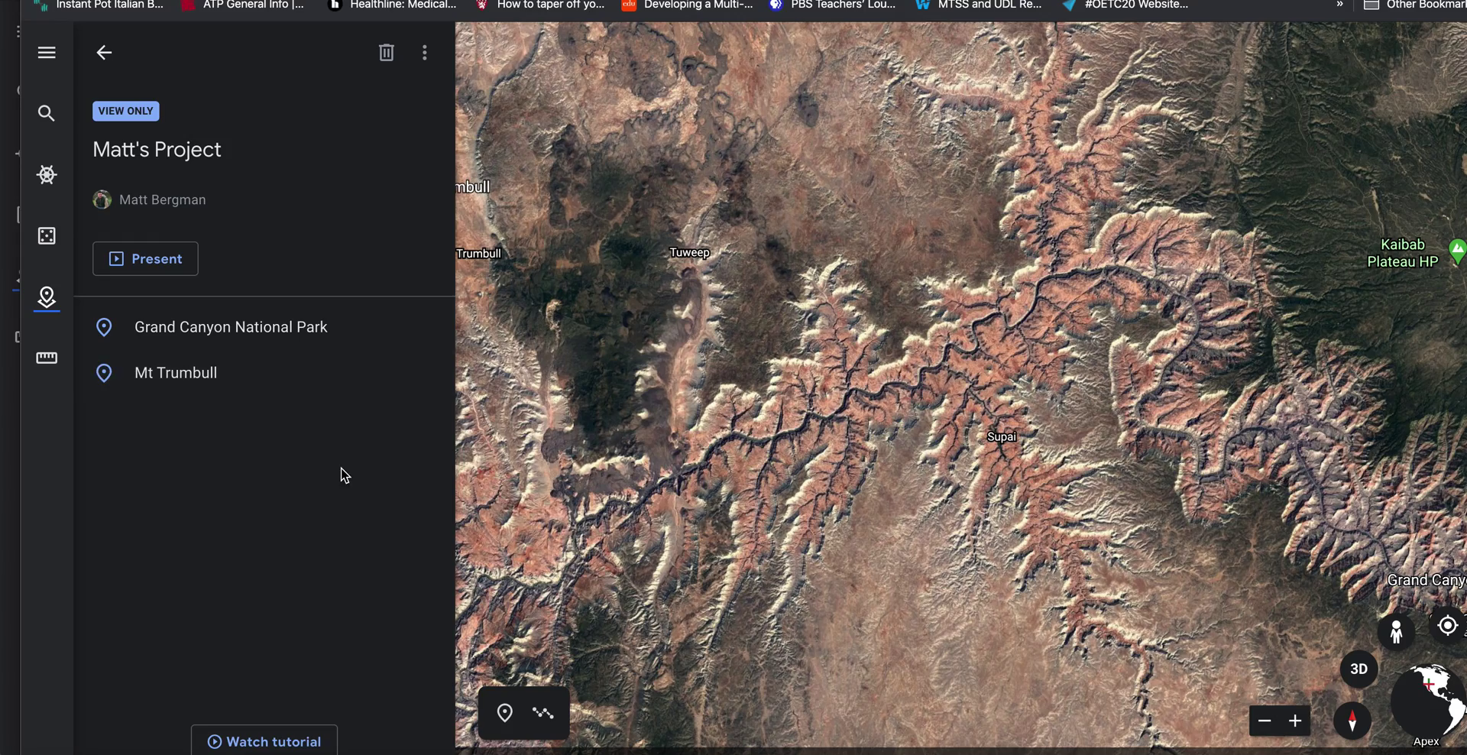
{"action": "left_click", "coordinate": [145, 258]}
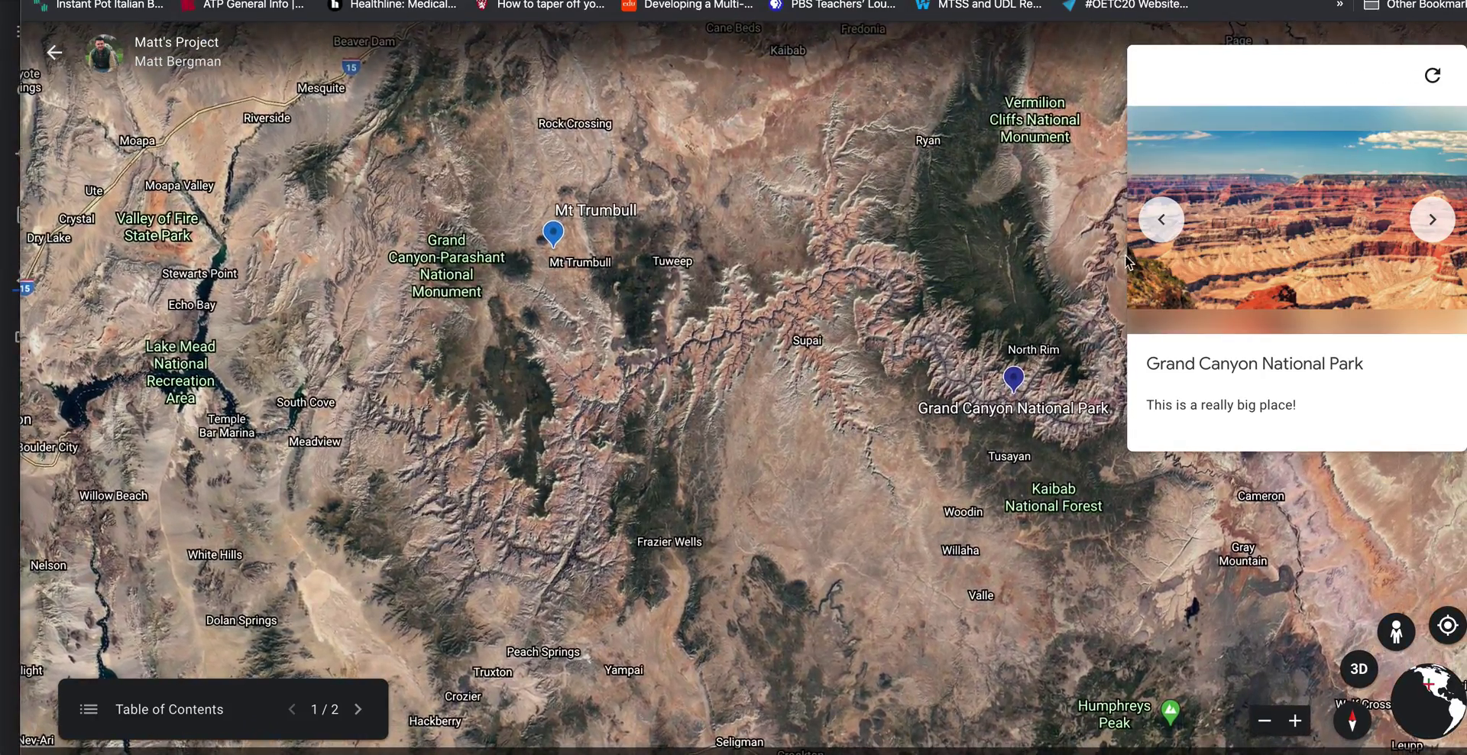
- Show Grand Canyon's next photo, advance to slide 2/2 Mt Trumbull, and list the table of contents
{"action": "left_click", "coordinate": [1433, 221]}
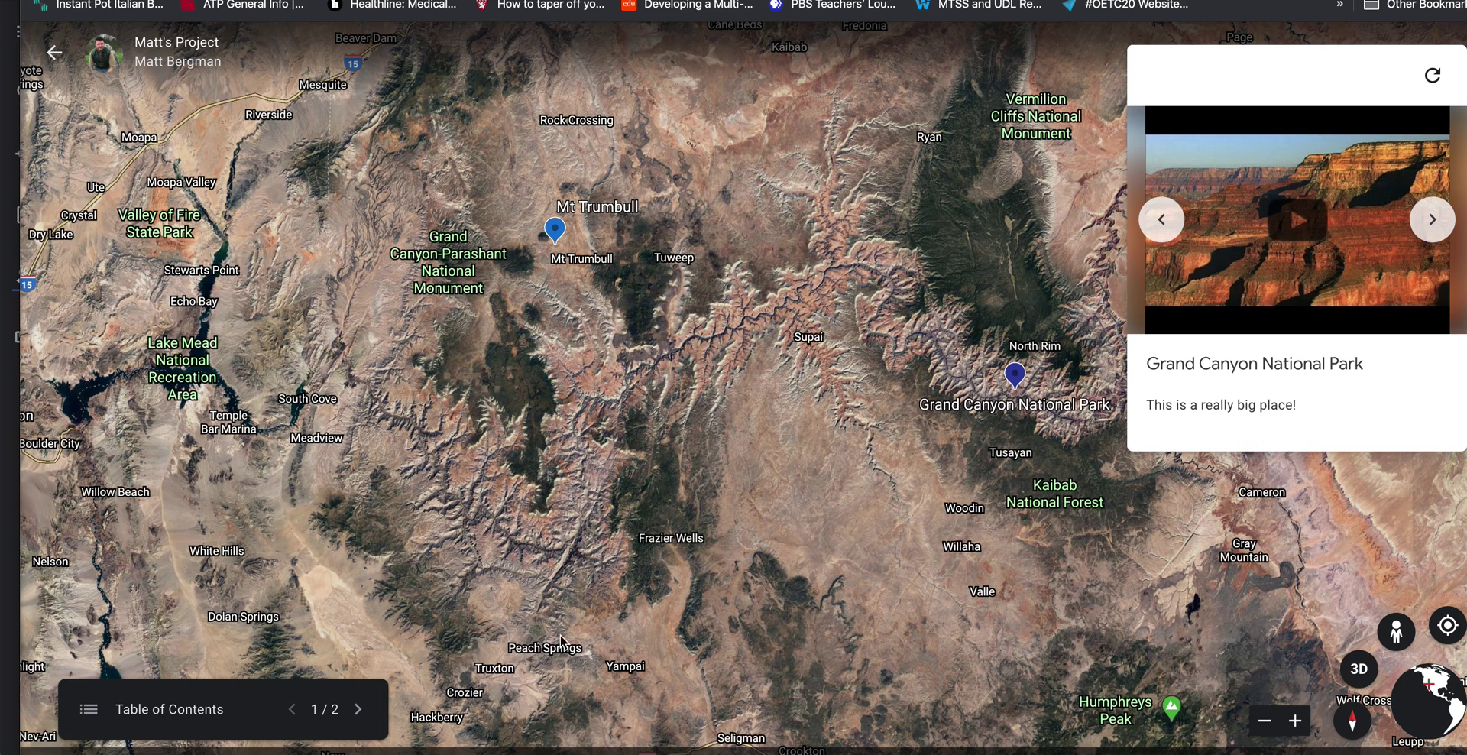
{"action": "left_click", "coordinate": [359, 709]}
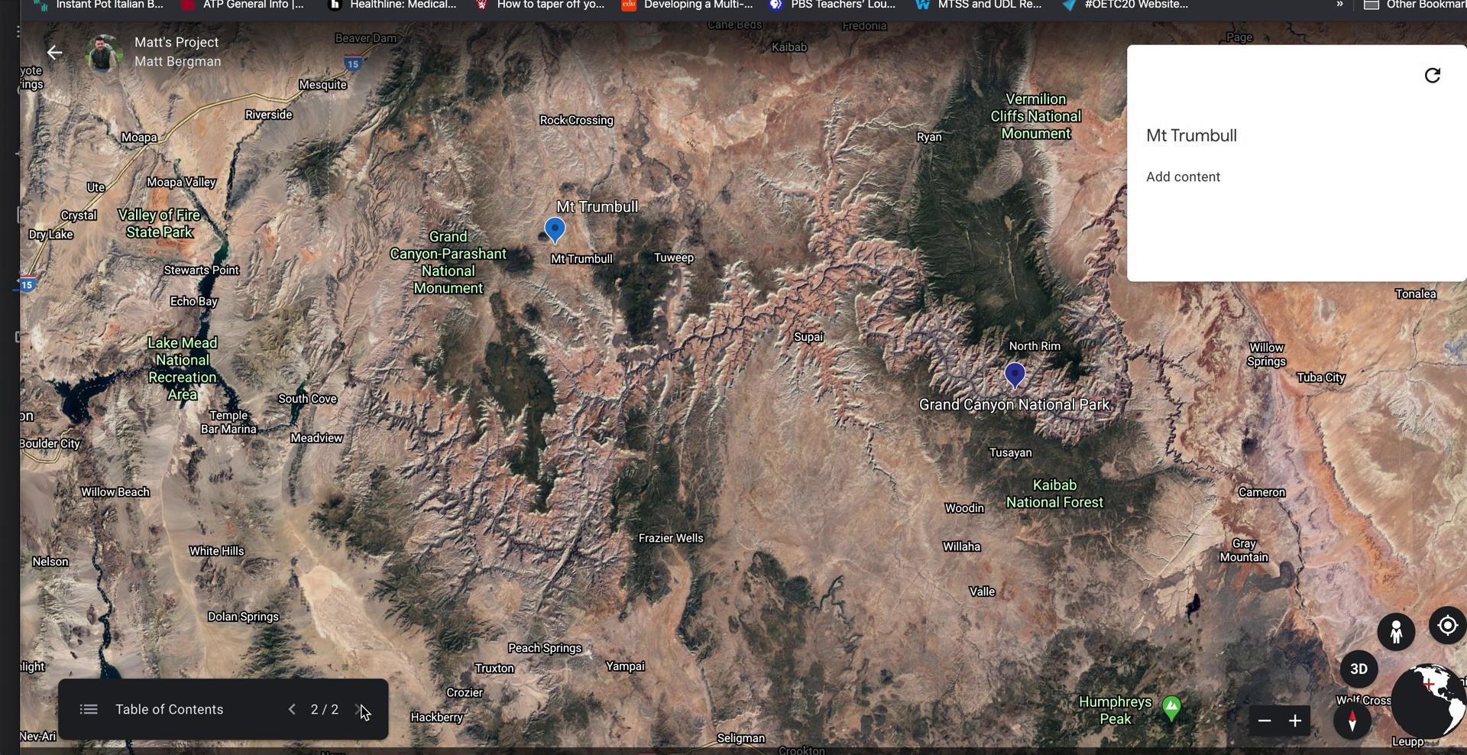
{"action": "left_click", "coordinate": [360, 710]}
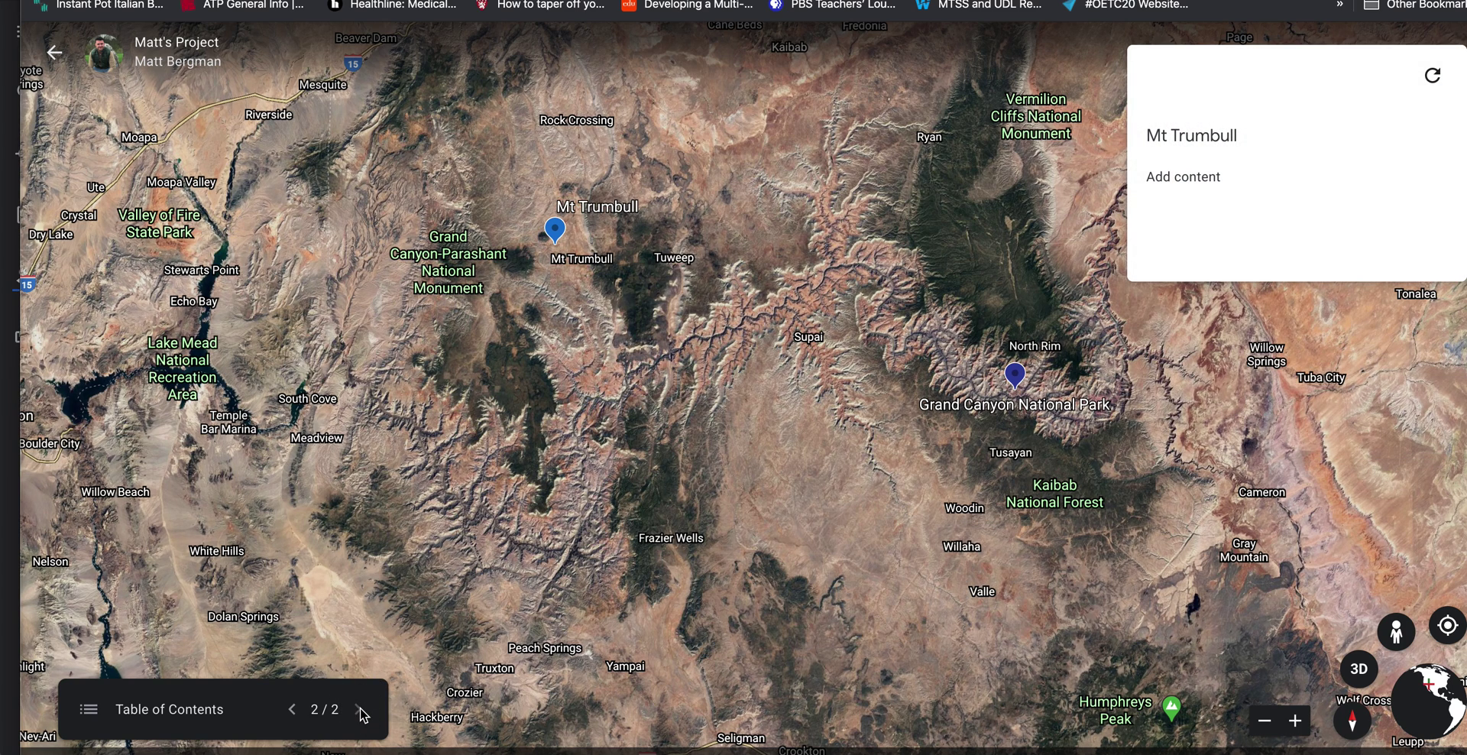
{"action": "left_click", "coordinate": [187, 714]}
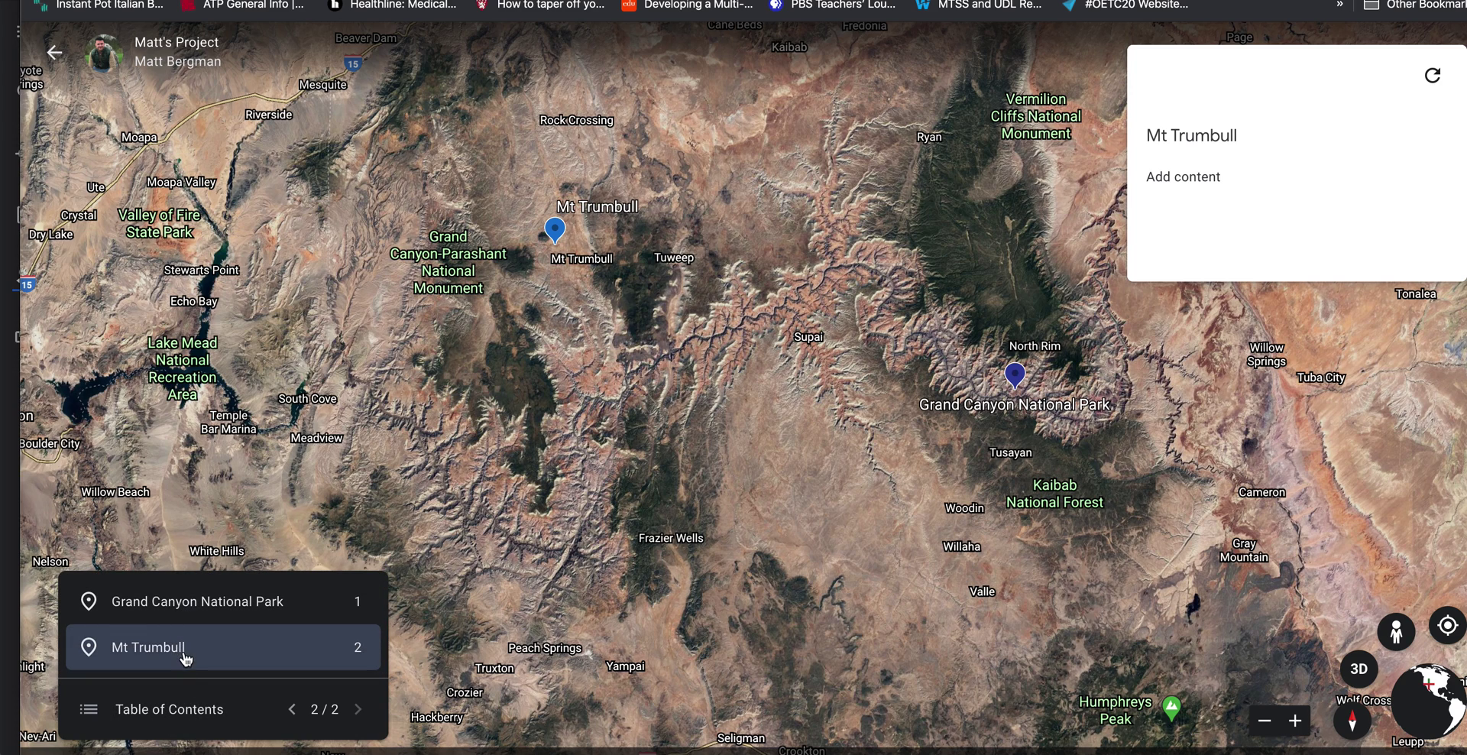